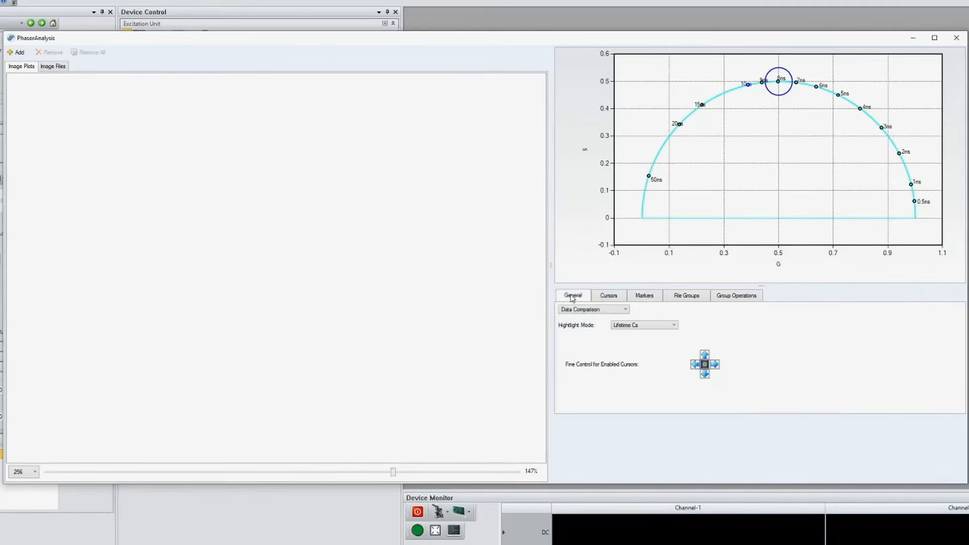
- Load the Cell7 zoom2 calibrated file at the 20.0 MHz frequency and enlarge its image preview to 148%
{"action": "left_click", "coordinate": [18, 52]}
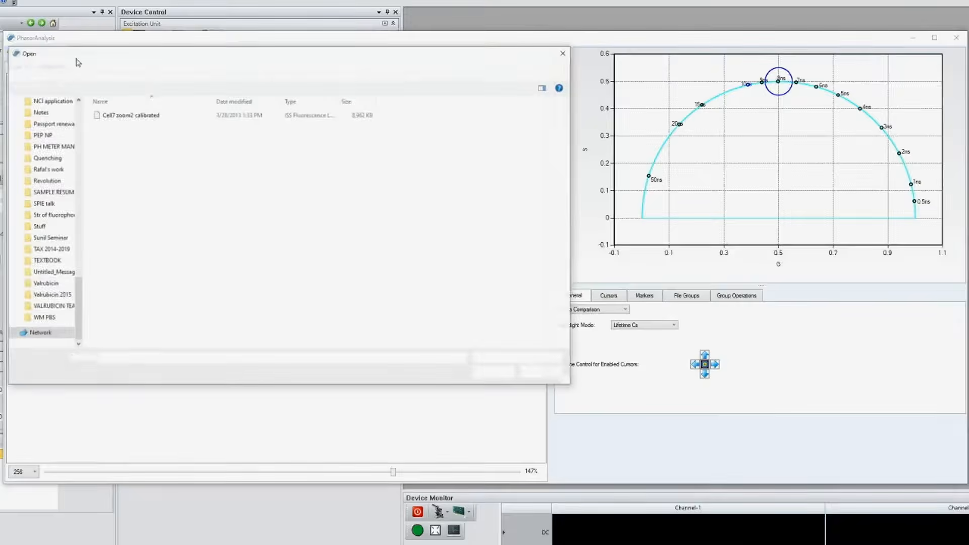
{"action": "double_click", "coordinate": [141, 115]}
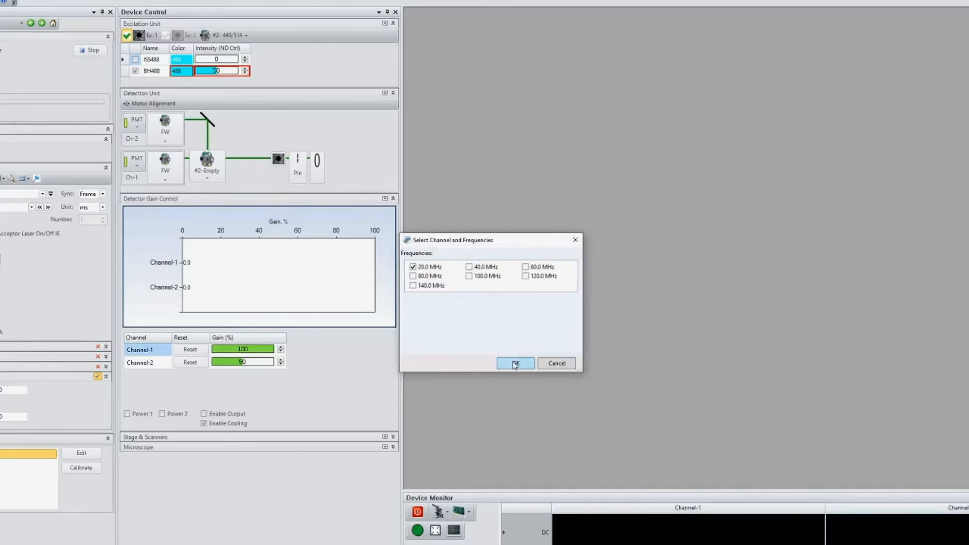
{"action": "left_click", "coordinate": [515, 363]}
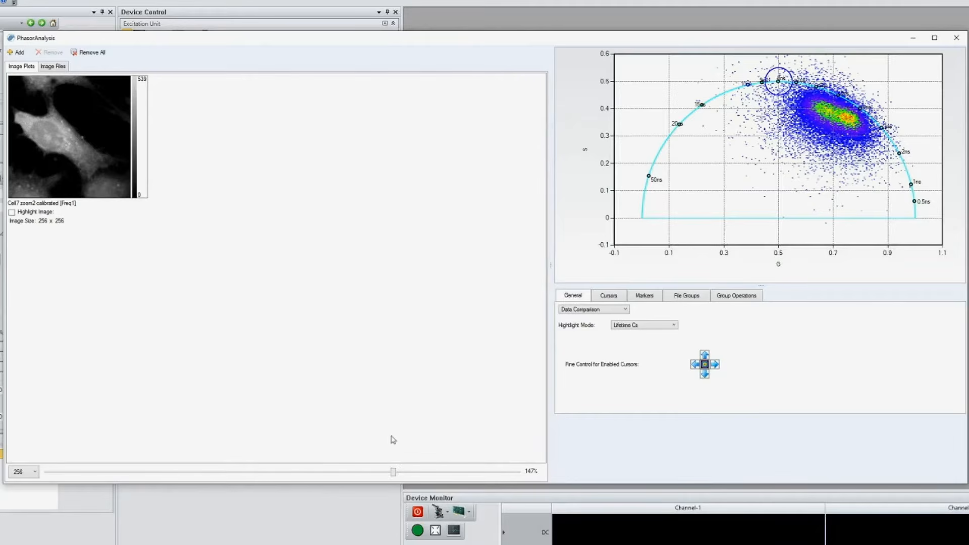
{"action": "mouse_move", "coordinate": [393, 472]}
{"action": "left_mouse_down"}
{"action": "mouse_move", "coordinate": [368, 476]}
{"action": "mouse_move", "coordinate": [396, 476]}
{"action": "left_mouse_up"}
- Set Group 1's lower threshold to 60 and its Weighted Median smooth power to 2
{"action": "left_click", "coordinate": [736, 297]}
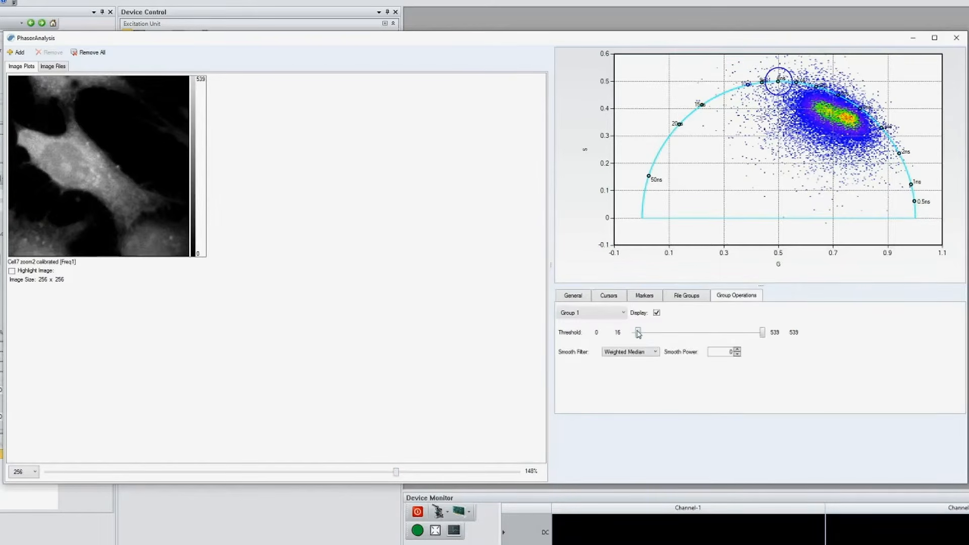
{"action": "left_click_drag", "start_coordinate": [639, 333], "coordinate": [655, 333]}
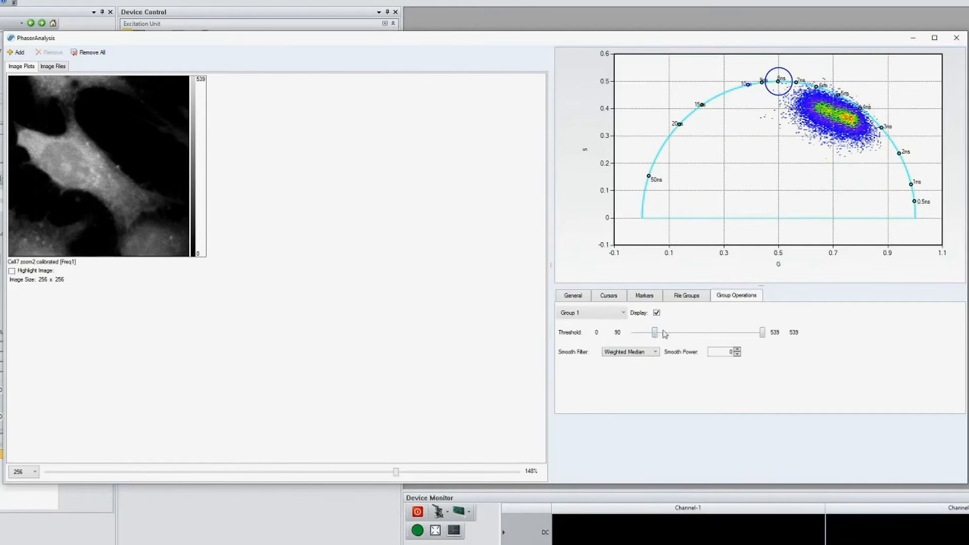
{"action": "left_click", "coordinate": [737, 351]}
{"action": "left_click", "coordinate": [737, 350]}
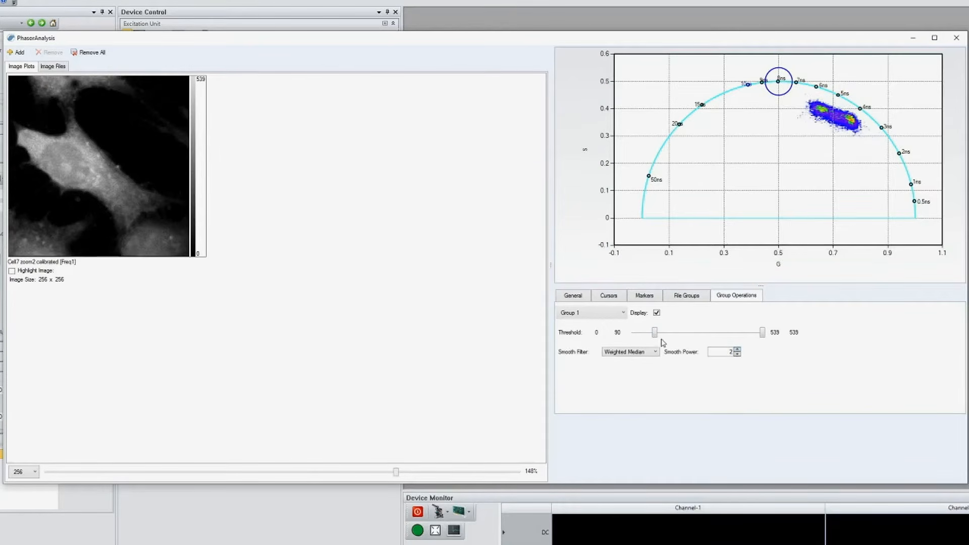
{"action": "left_click_drag", "start_coordinate": [655, 334], "coordinate": [649, 334]}
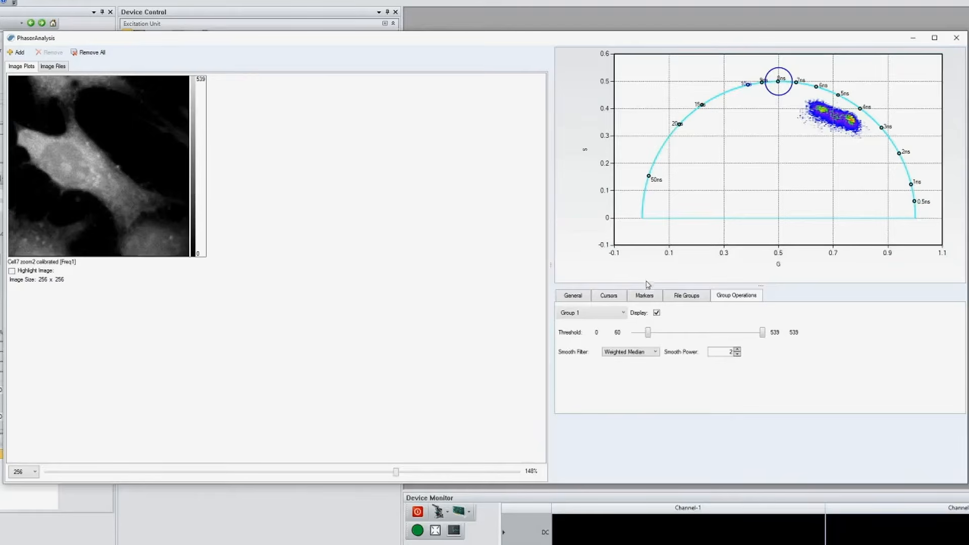
- Add a new marker to the 20MHz list and place it at about G 0.26, S 0.20 on the phasor plot
{"action": "left_click", "coordinate": [644, 297]}
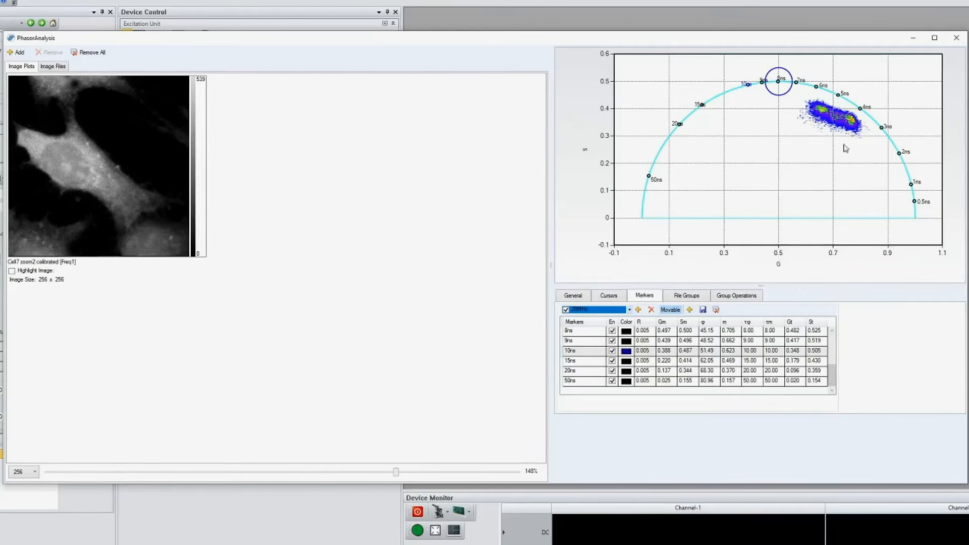
{"action": "left_click", "coordinate": [639, 309]}
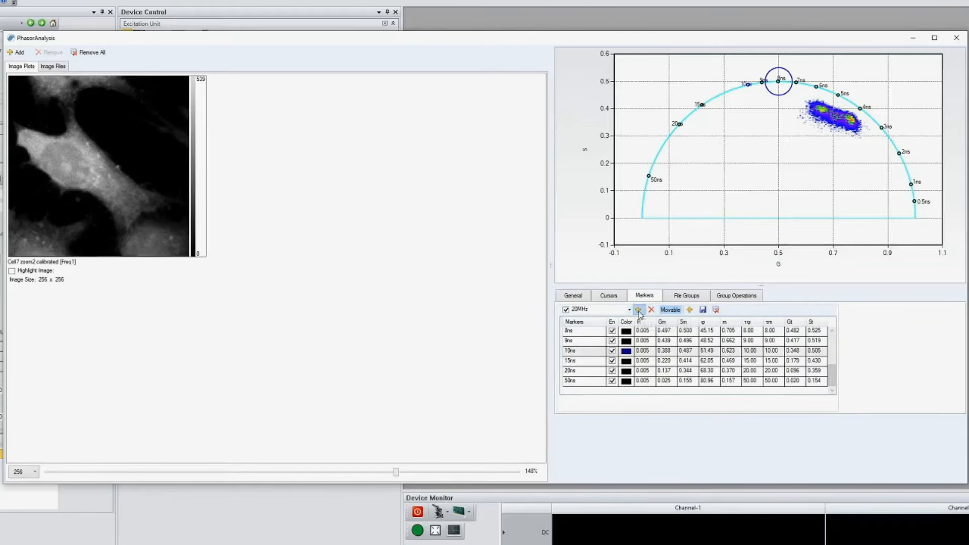
{"action": "left_click_drag", "start_coordinate": [815, 89], "coordinate": [715, 168]}
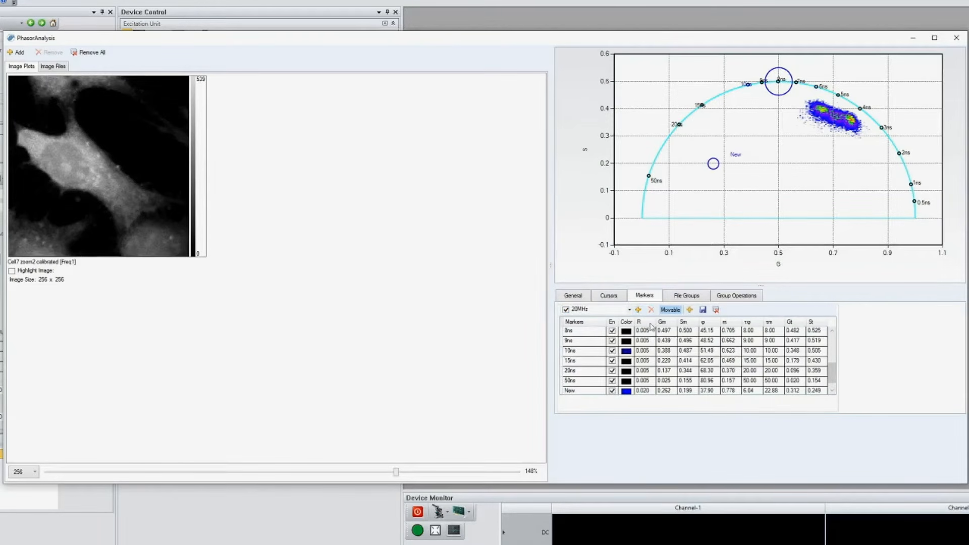
- Recolour the new marker bright pink (red 255, green 0, blue 128)
{"action": "left_click", "coordinate": [630, 394]}
{"action": "left_click", "coordinate": [626, 381]}
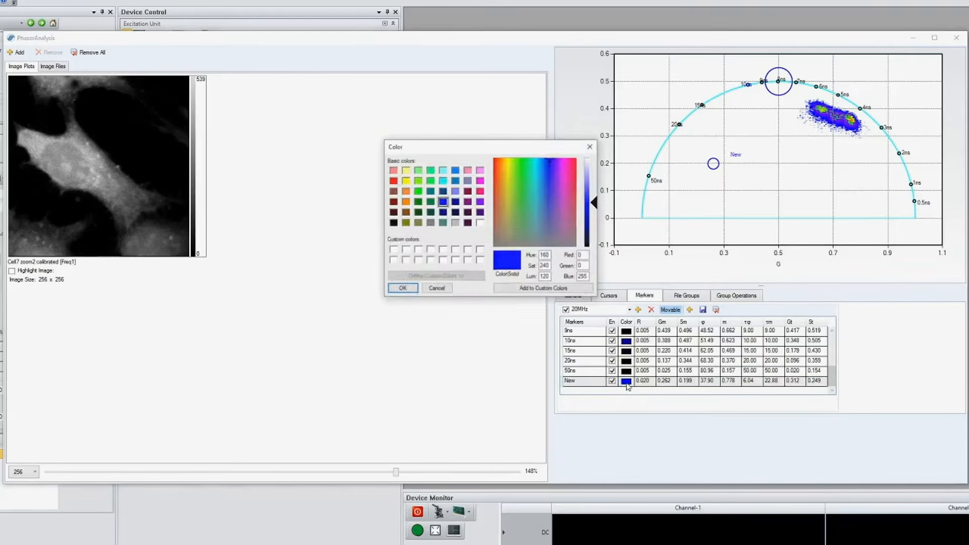
{"action": "left_click", "coordinate": [480, 191]}
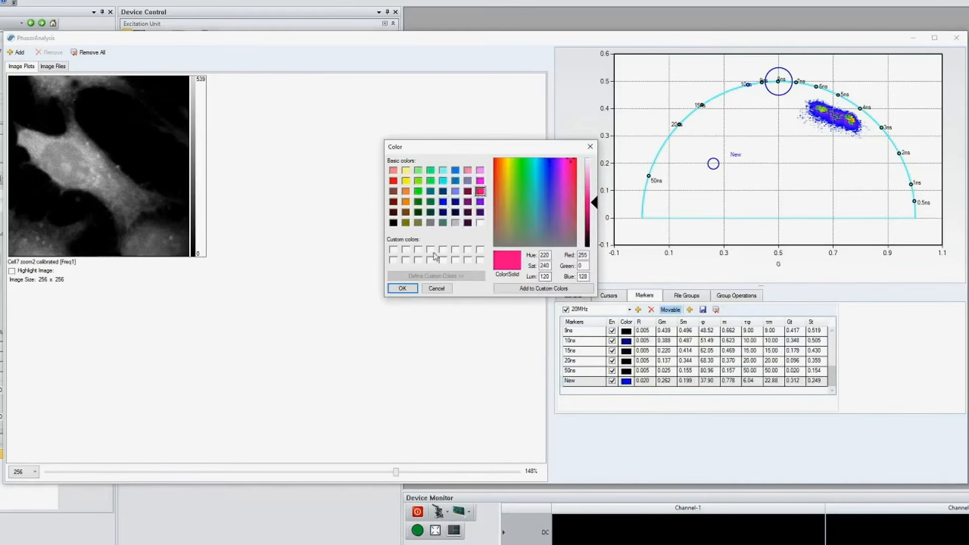
{"action": "left_click", "coordinate": [402, 288]}
{"action": "left_click", "coordinate": [712, 167]}
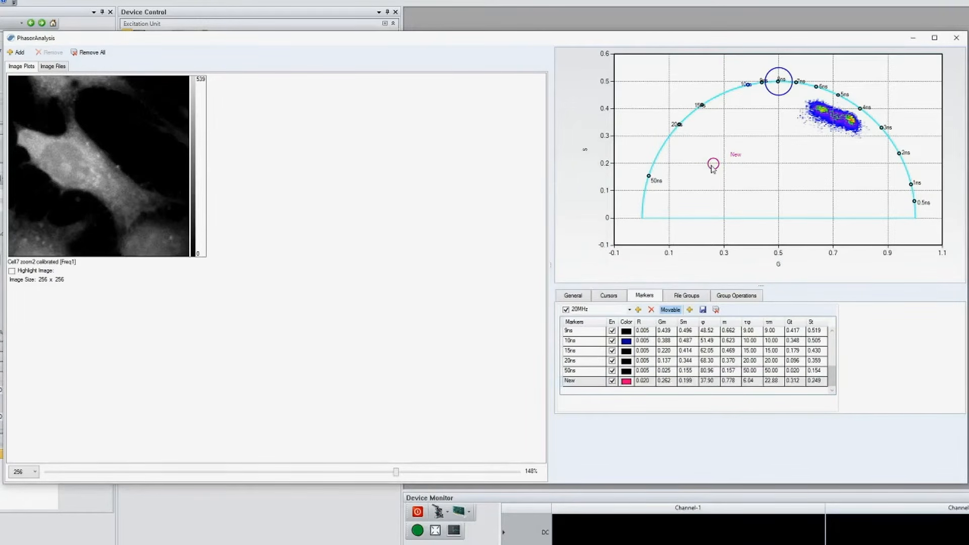
- Save the marker list and delete the pink marker from it
{"action": "left_click", "coordinate": [704, 310]}
{"action": "left_click", "coordinate": [650, 310]}
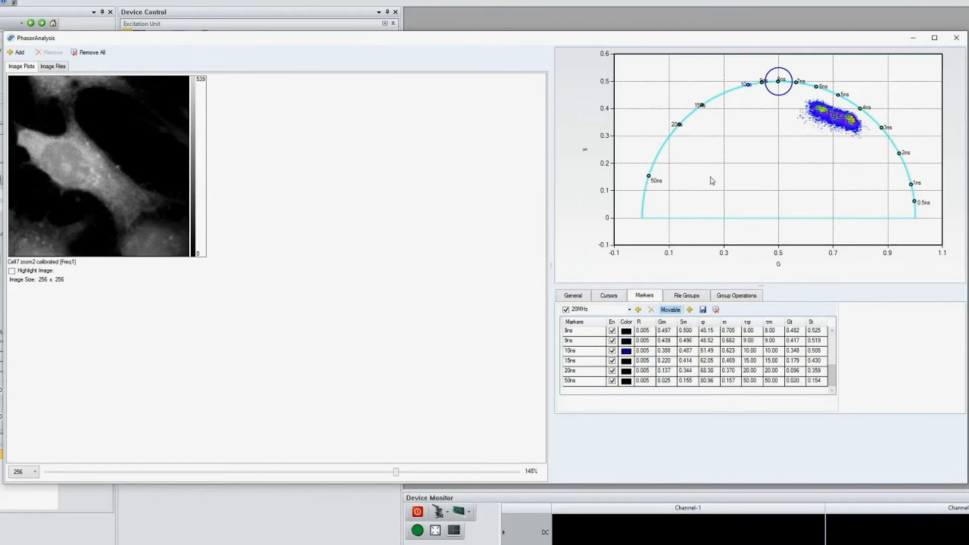
- Add two more cursors to the phasor plot
{"action": "left_click", "coordinate": [608, 298]}
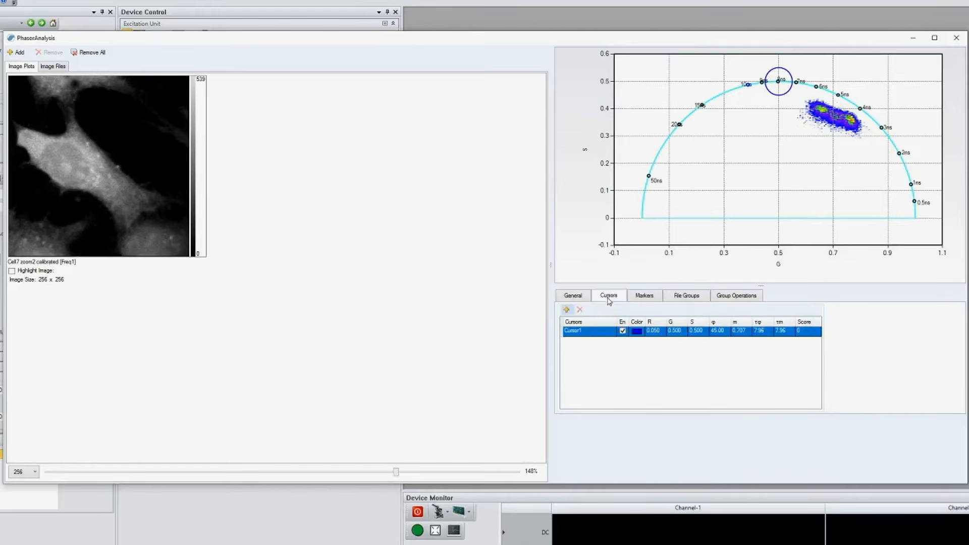
{"action": "left_click", "coordinate": [567, 310]}
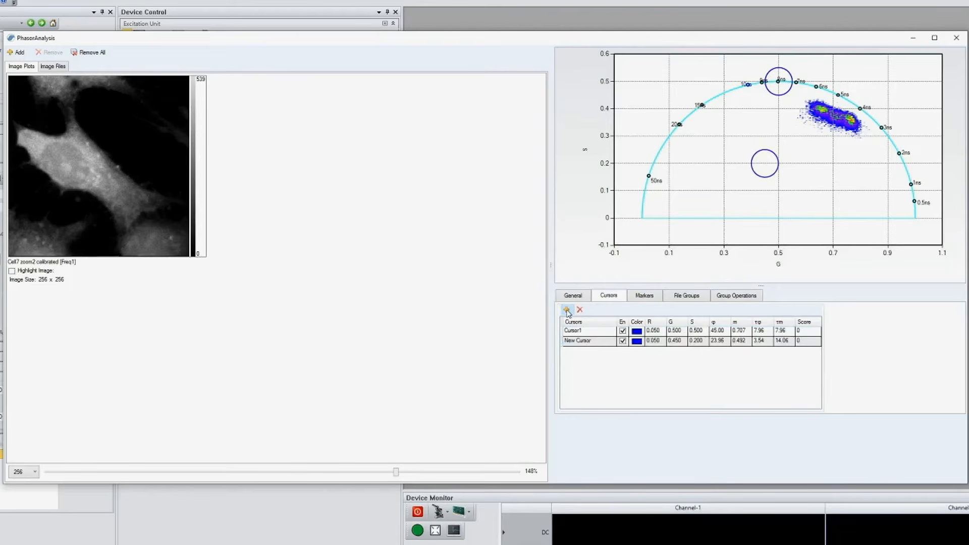
{"action": "left_click", "coordinate": [567, 310]}
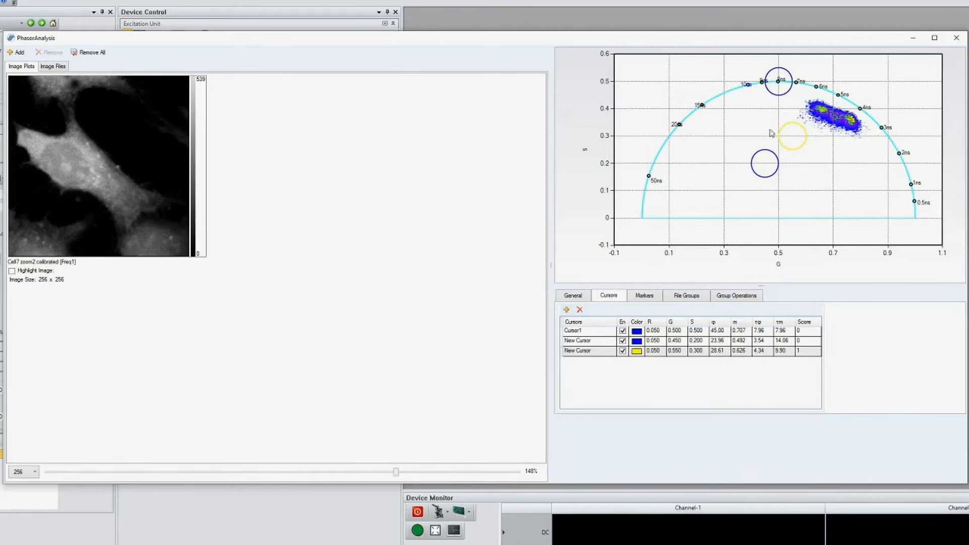
- Spread the cursors out: the blue new one to about G 0.46, S 0.06, Cursor1 to 0.30, 0.20 and the yellow one to 0.83, 0.12
{"action": "left_click_drag", "start_coordinate": [757, 161], "coordinate": [759, 201]}
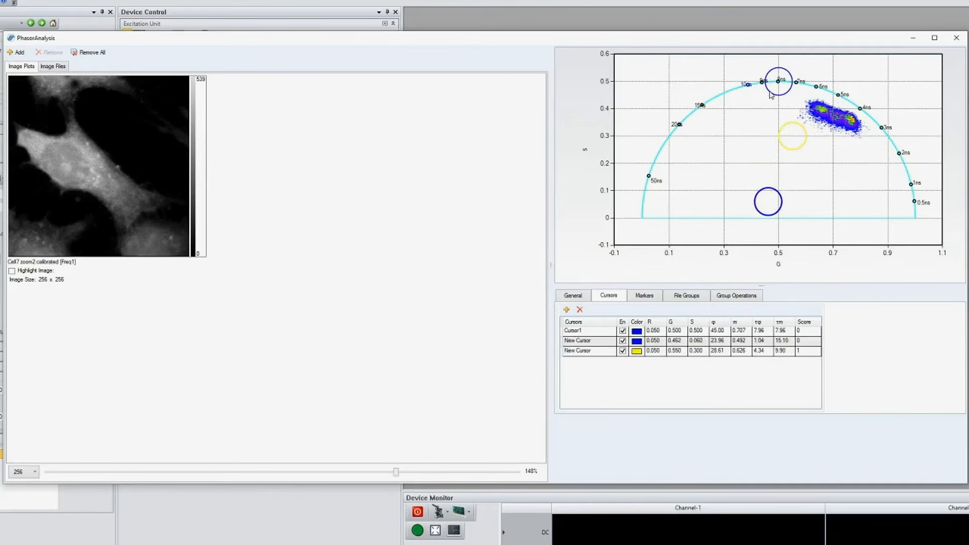
{"action": "left_click_drag", "start_coordinate": [776, 104], "coordinate": [722, 186]}
{"action": "left_click_drag", "start_coordinate": [791, 151], "coordinate": [872, 202]}
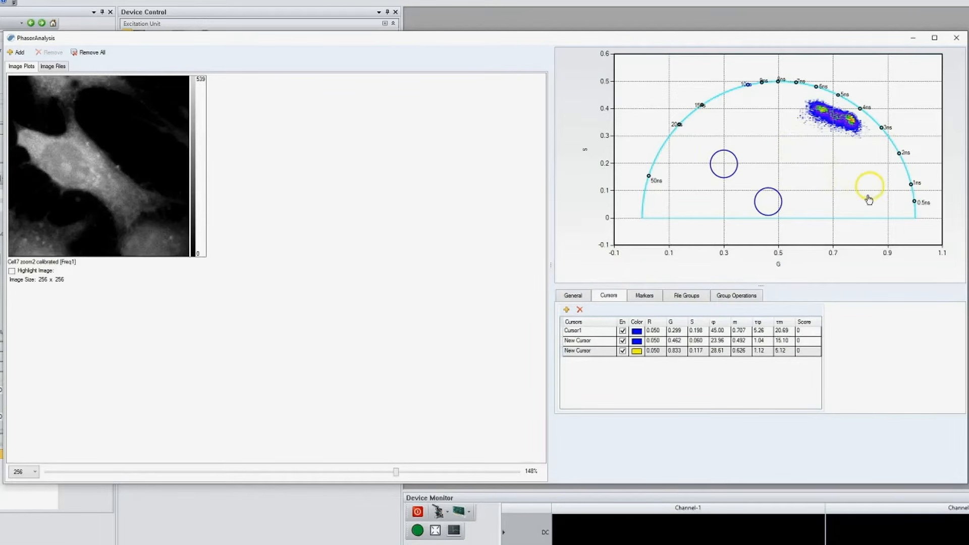
- Recolour Cursor1 light pink and the blue new cursor bright green
{"action": "left_click", "coordinate": [636, 341]}
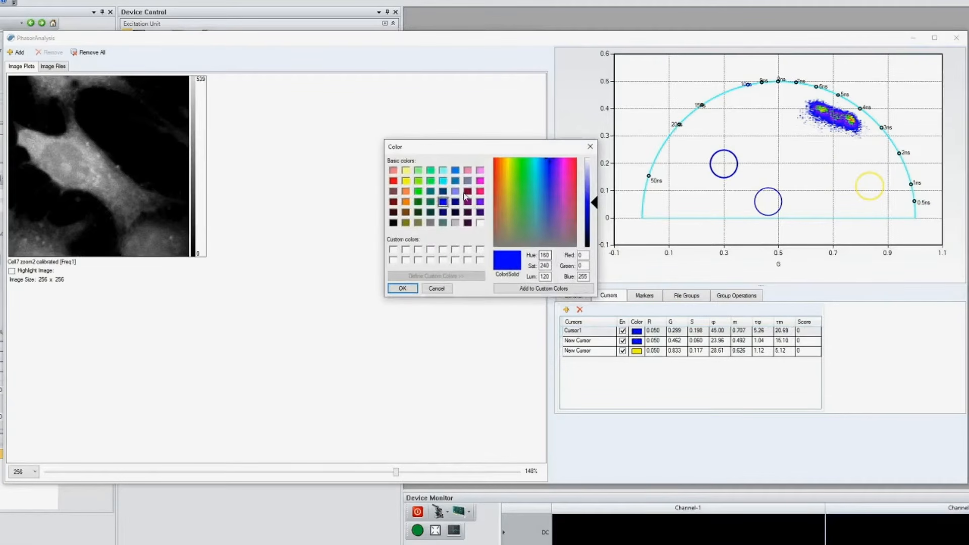
{"action": "left_click", "coordinate": [468, 170]}
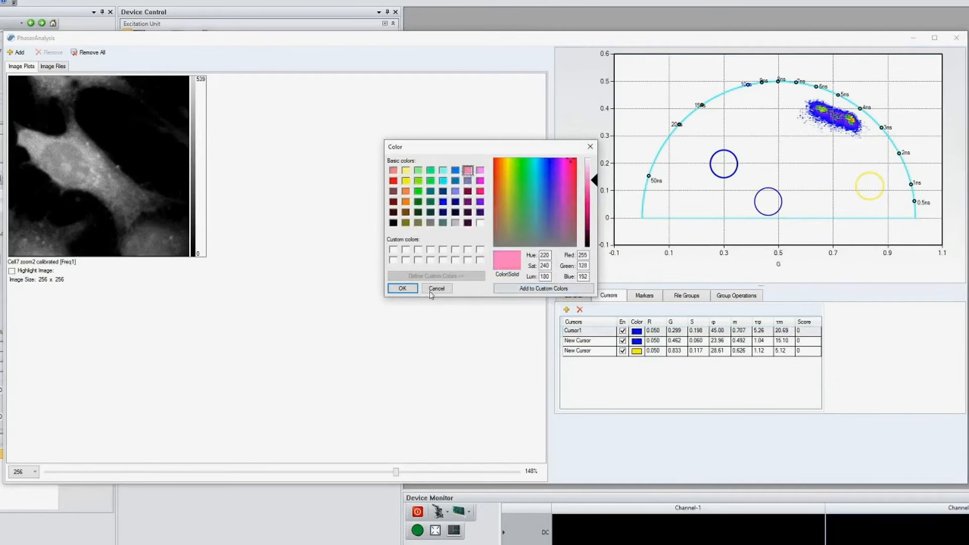
{"action": "left_click", "coordinate": [402, 288]}
{"action": "left_click", "coordinate": [636, 342]}
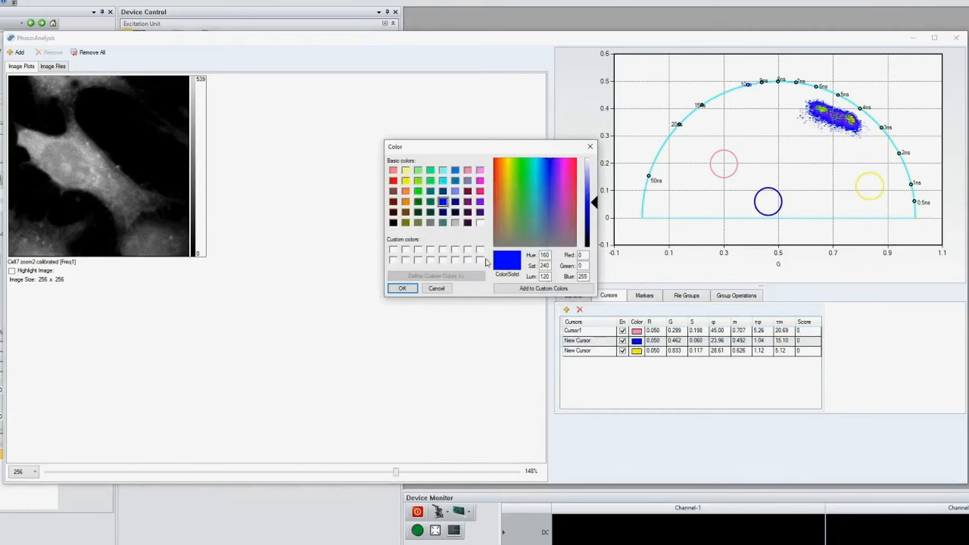
{"action": "left_click", "coordinate": [418, 181]}
{"action": "left_click", "coordinate": [402, 289]}
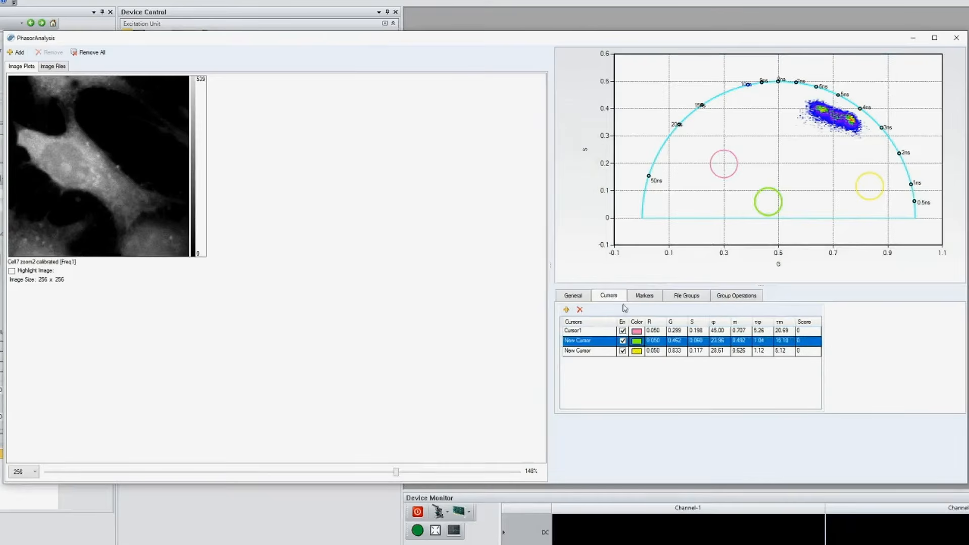
- Set the radius R of all three cursors to 0.035
{"action": "left_click", "coordinate": [653, 332]}
{"action": "left_click", "coordinate": [654, 332]}
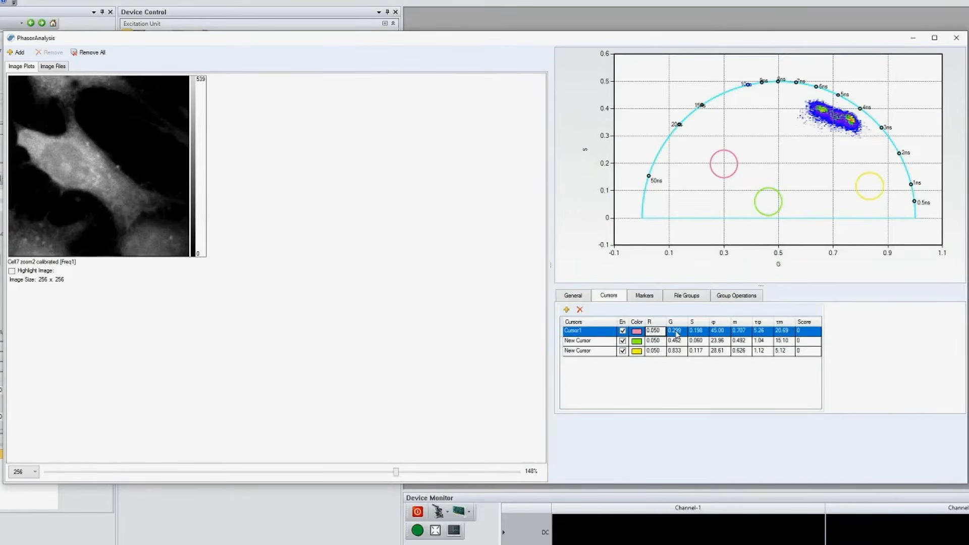
{"action": "type", "text": "3"}
{"action": "left_click", "coordinate": [655, 341]}
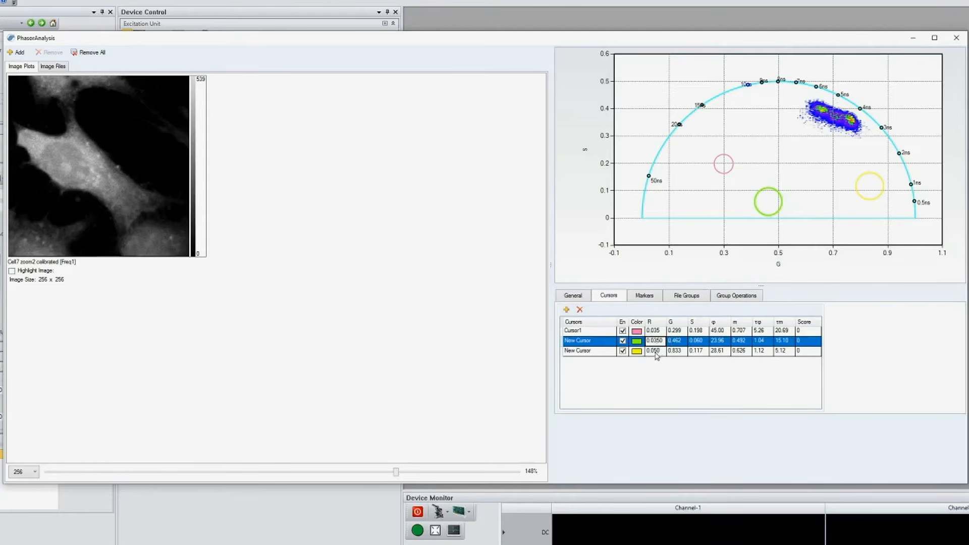
{"action": "left_click", "coordinate": [658, 351]}
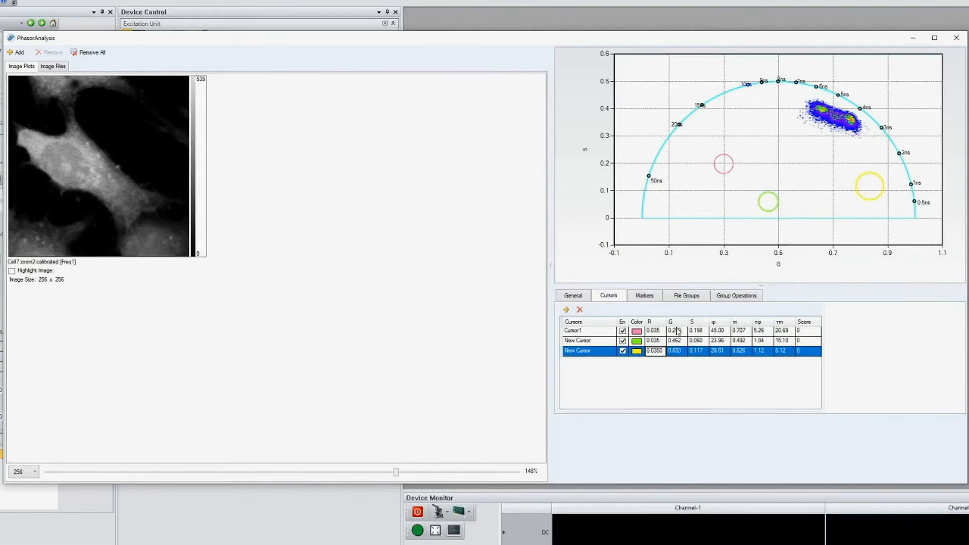
{"action": "left_click", "coordinate": [727, 189]}
- Place the cursors along the phasor cluster: pink at about G 0.66, S 0.40, green at 0.71, 0.38 and yellow at 0.78, 0.36
{"action": "left_click_drag", "start_coordinate": [724, 171], "coordinate": [822, 119]}
{"action": "left_click_drag", "start_coordinate": [776, 207], "coordinate": [814, 181]}
{"action": "left_click_drag", "start_coordinate": [850, 139], "coordinate": [836, 115]}
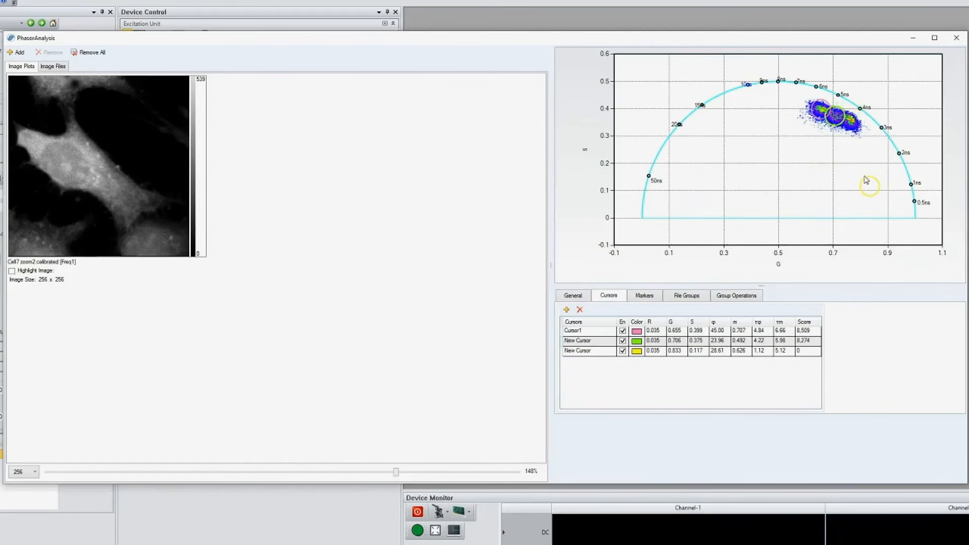
{"action": "left_click_drag", "start_coordinate": [866, 181], "coordinate": [854, 118]}
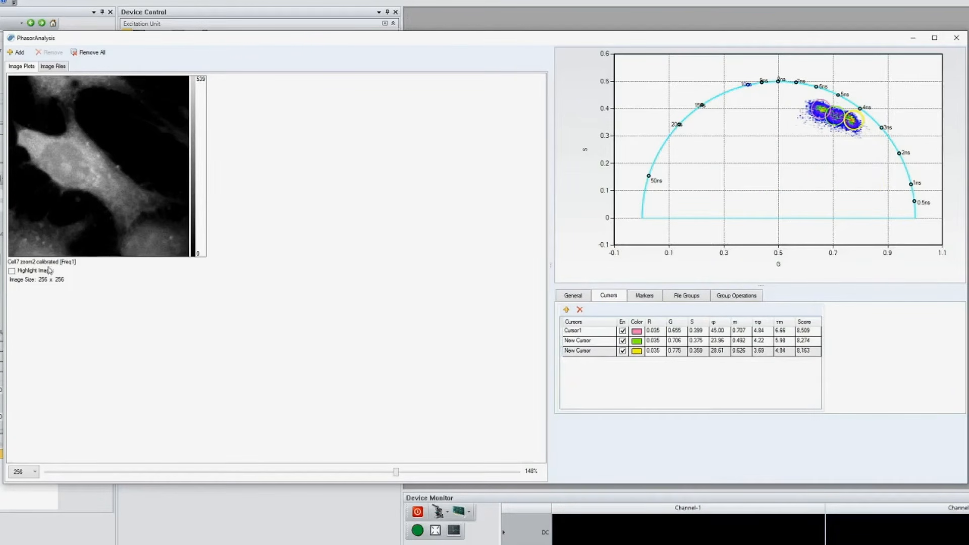
- Turn on cursor highlighting for the cell image and raise Group 1's lower threshold to 160
{"action": "left_click", "coordinate": [20, 273]}
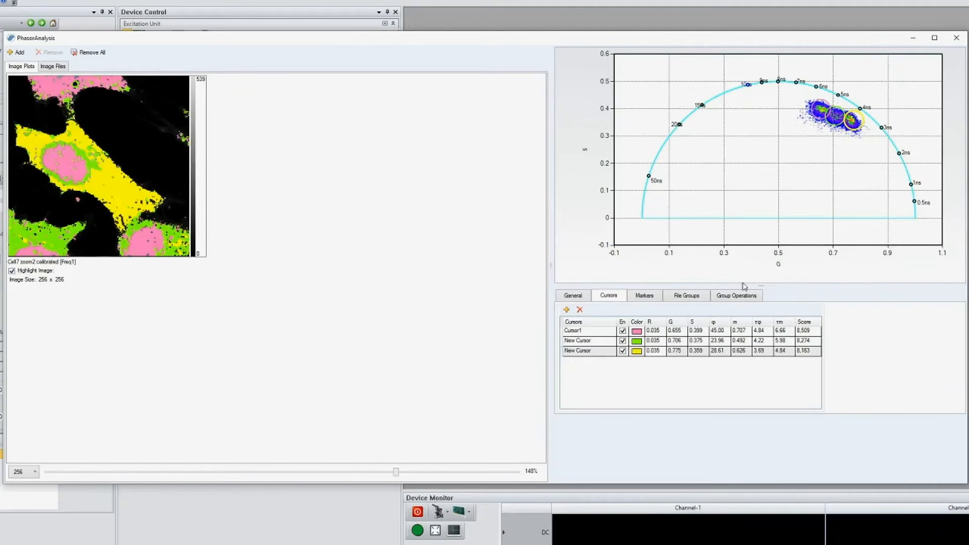
{"action": "left_click", "coordinate": [733, 301]}
{"action": "left_click_drag", "start_coordinate": [649, 334], "coordinate": [671, 336]}
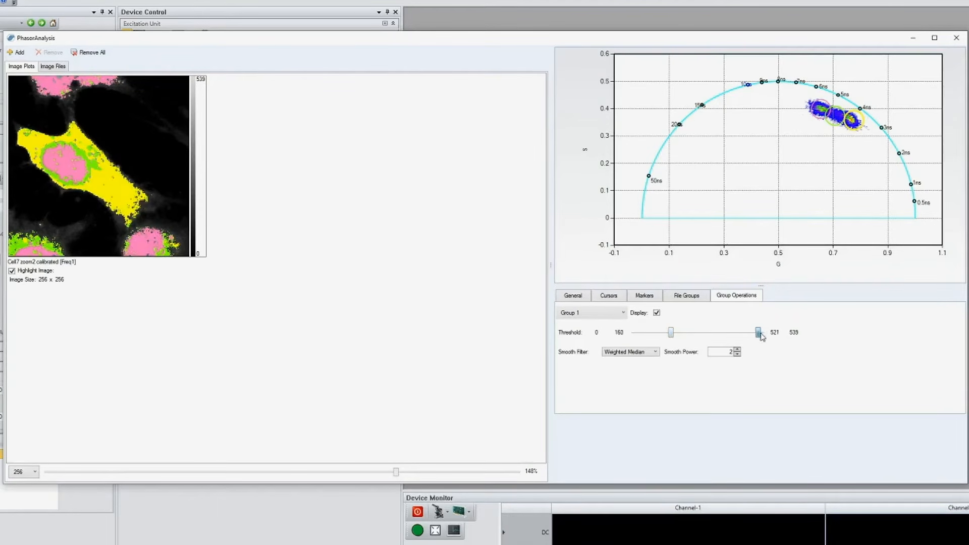
{"action": "right_click", "coordinate": [772, 160]}
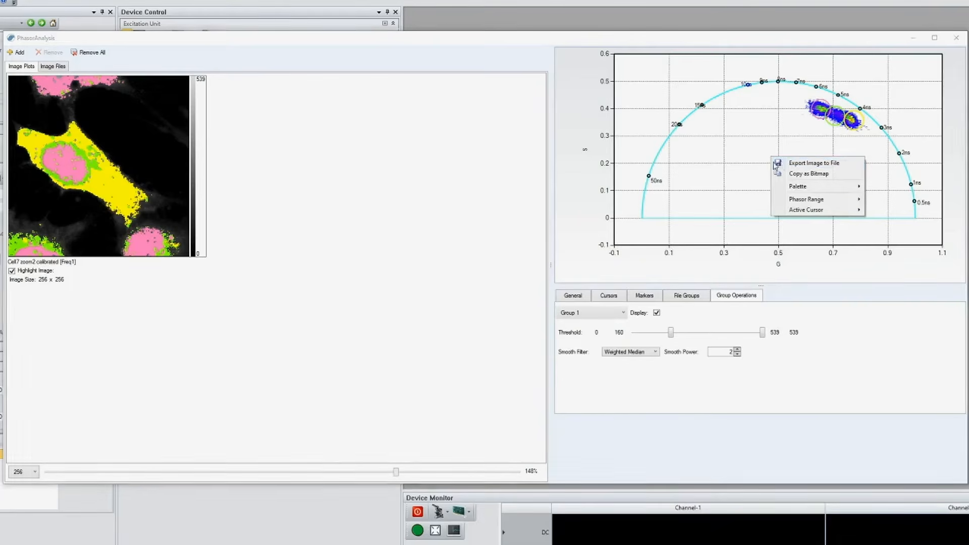
{"action": "left_click", "coordinate": [781, 165]}
{"action": "left_click", "coordinate": [542, 374]}
- Copy the phasor plot as a bitmap
{"action": "right_click", "coordinate": [736, 167]}
{"action": "left_click", "coordinate": [747, 180]}
{"action": "right_click", "coordinate": [172, 181]}
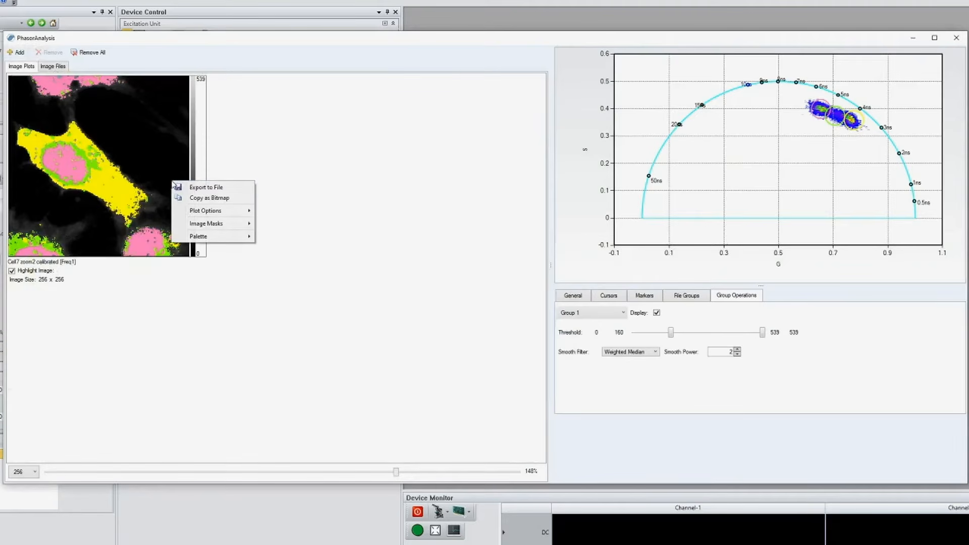
{"action": "left_click", "coordinate": [192, 192]}
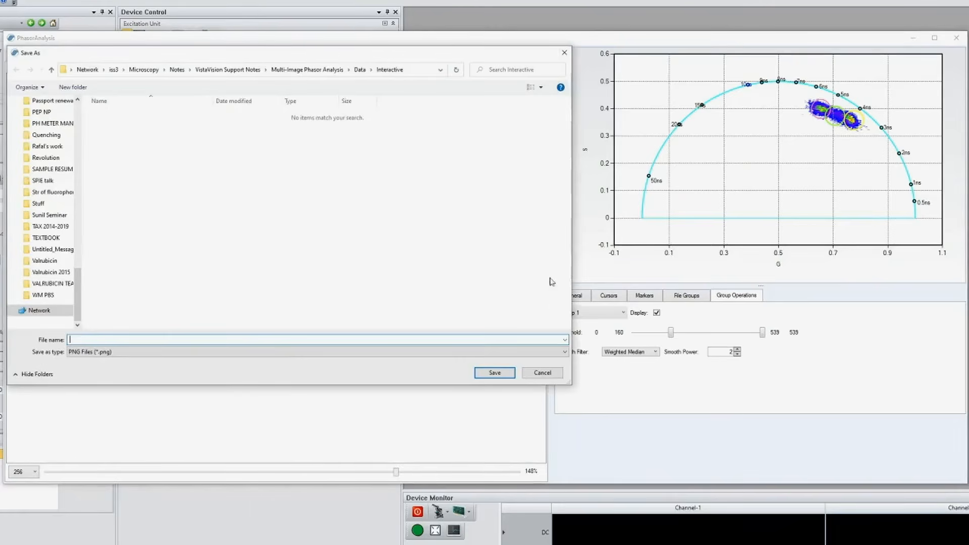
{"action": "left_click", "coordinate": [542, 372]}
- Copy the highlighted cell image as a bitmap
{"action": "right_click", "coordinate": [146, 195]}
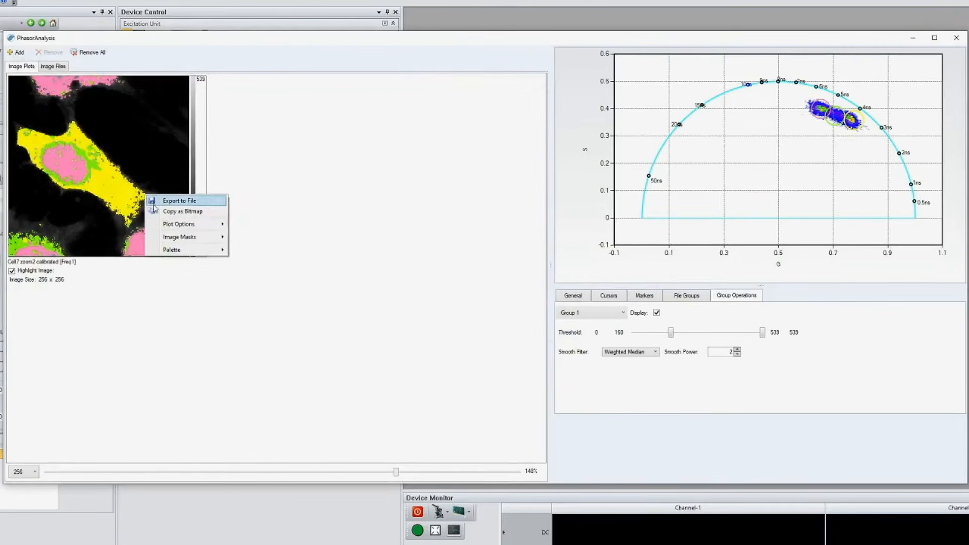
{"action": "left_click", "coordinate": [161, 215]}
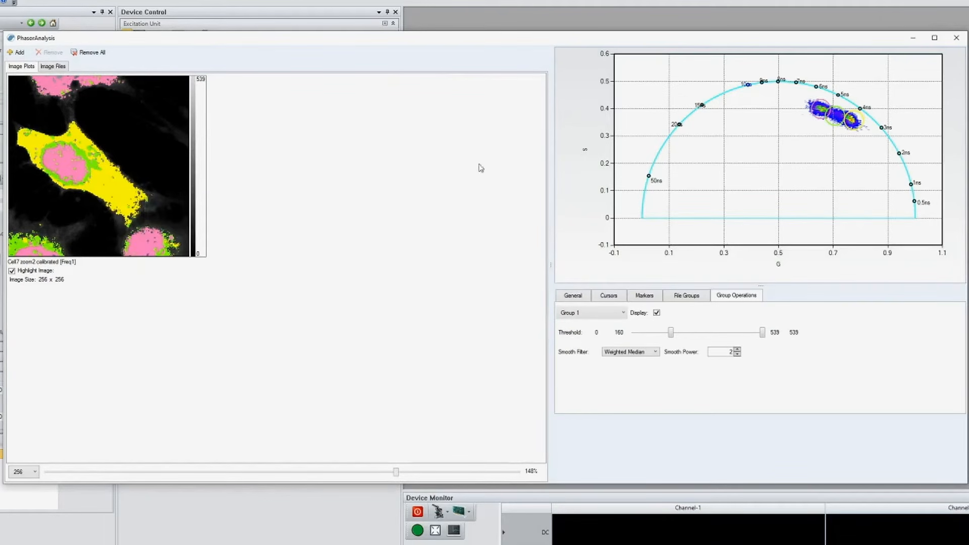
- Add the image files NADH2 and NADH4 from the NADH data folder to the phasor analysis
{"action": "left_click", "coordinate": [25, 55]}
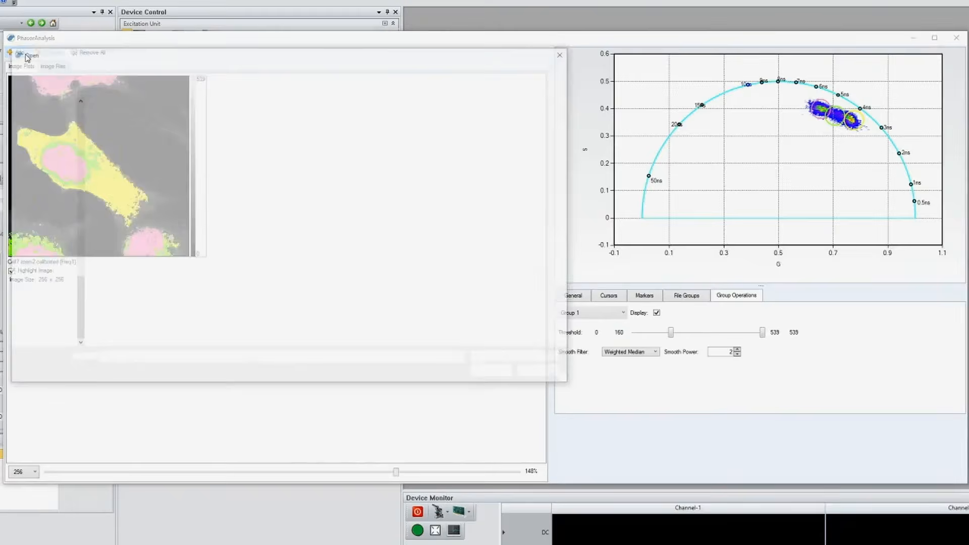
{"action": "left_click", "coordinate": [360, 69]}
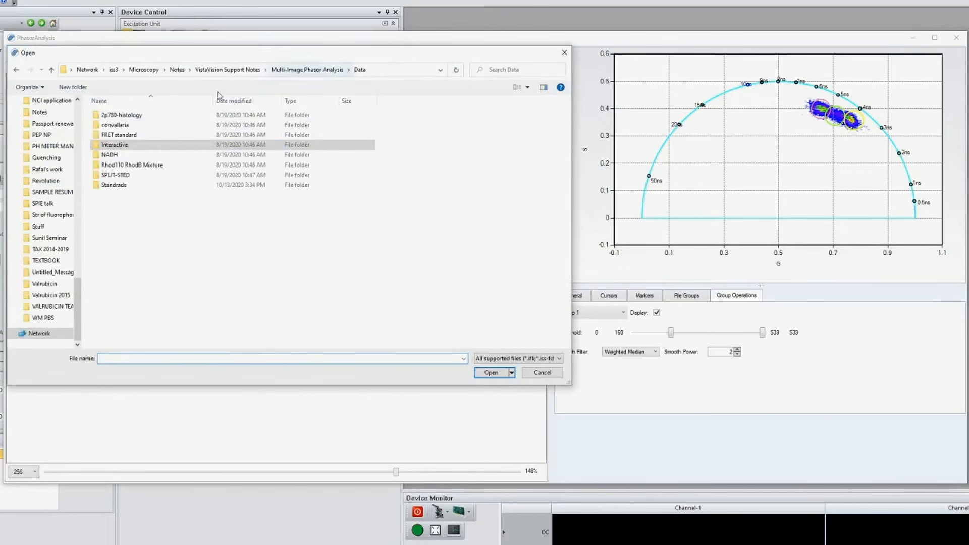
{"action": "double_click", "coordinate": [151, 152]}
{"action": "left_click", "coordinate": [113, 115]}
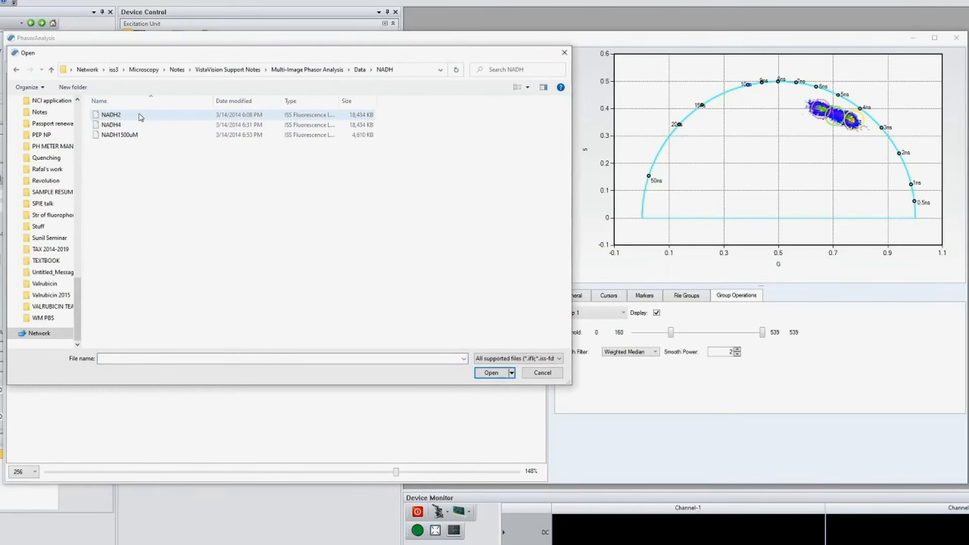
{"action": "left_click", "coordinate": [113, 125], "text": "ctrl"}
{"action": "left_click", "coordinate": [502, 372]}
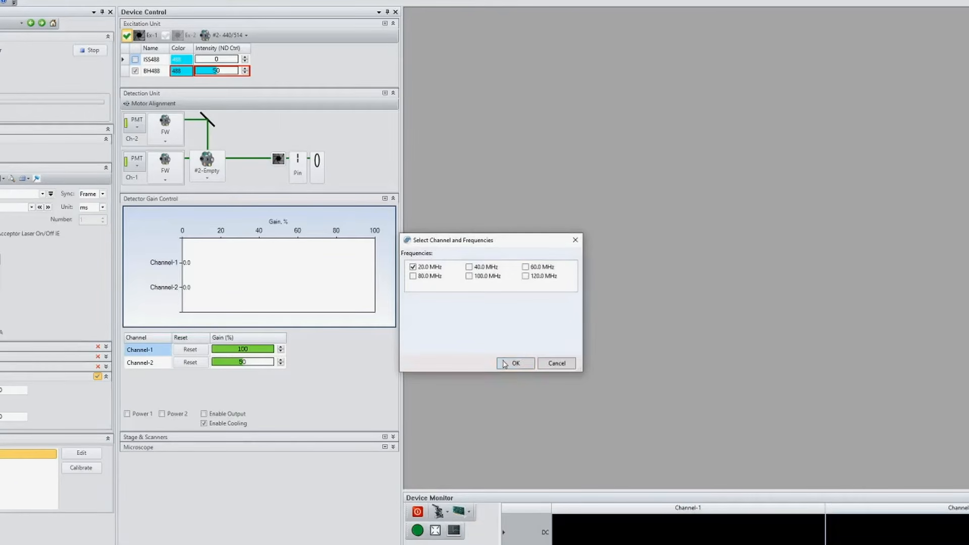
{"action": "left_click", "coordinate": [505, 364]}
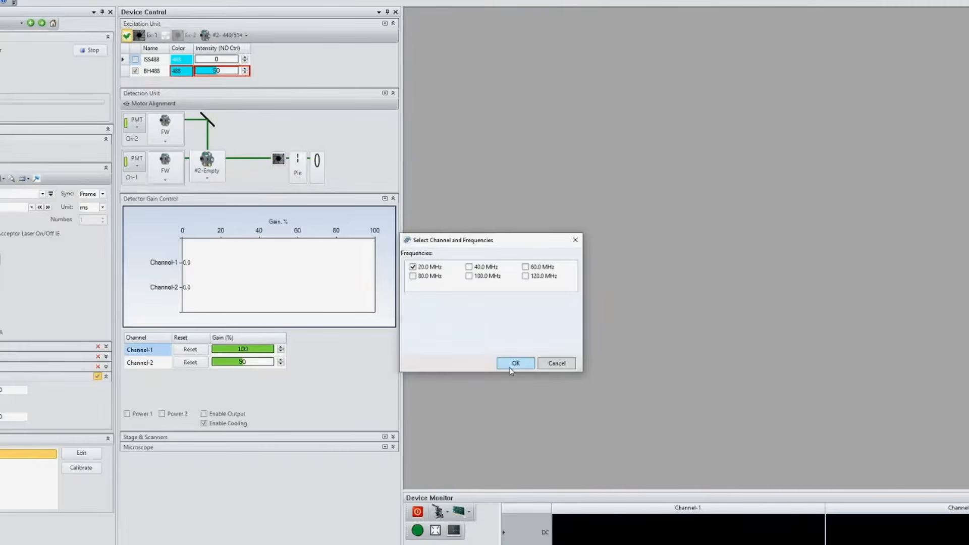
{"action": "left_click", "coordinate": [510, 363]}
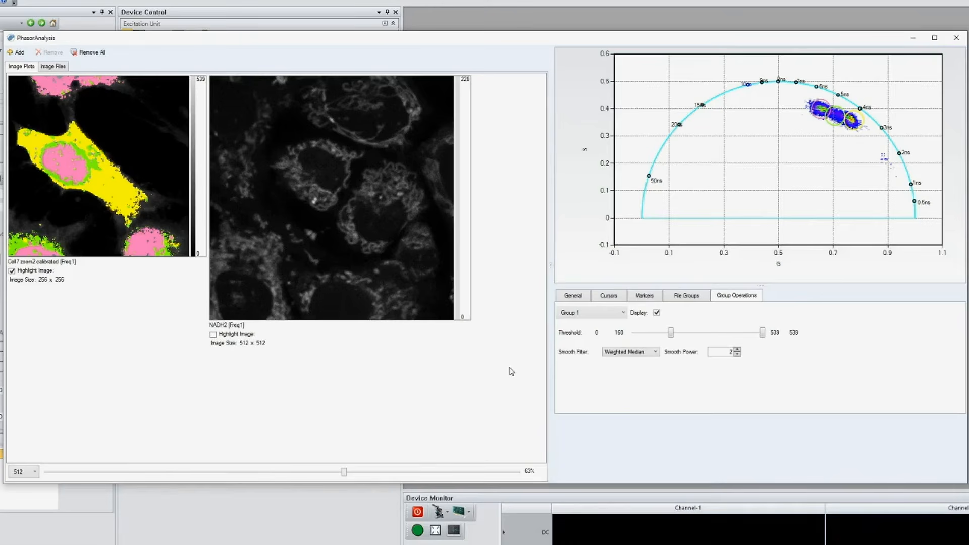
- Reduce the display size of the 512 images to 59% so all three images fit in one row
{"action": "scroll", "coordinate": [343, 472], "scroll_direction": "down", "scroll_amount": 3}
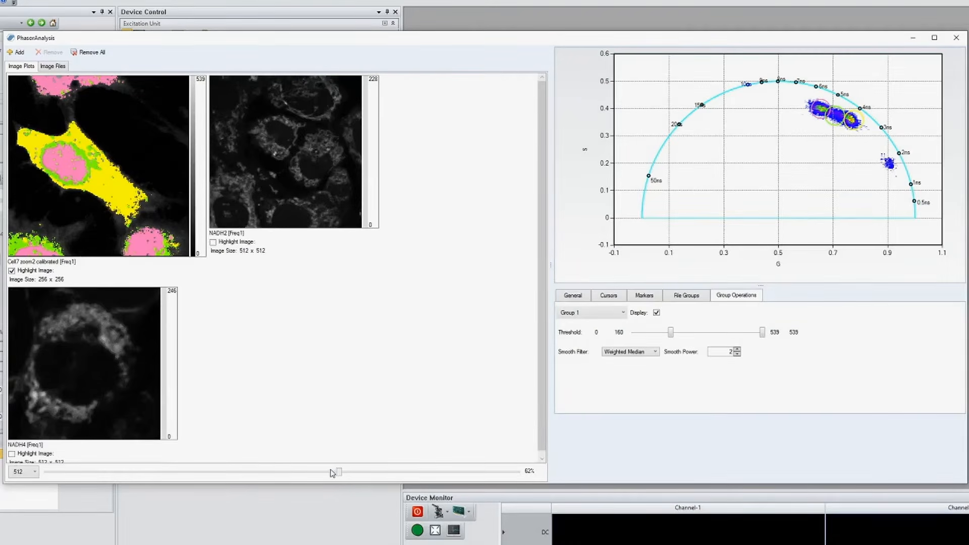
{"action": "left_click_drag", "start_coordinate": [330, 479], "coordinate": [335, 479]}
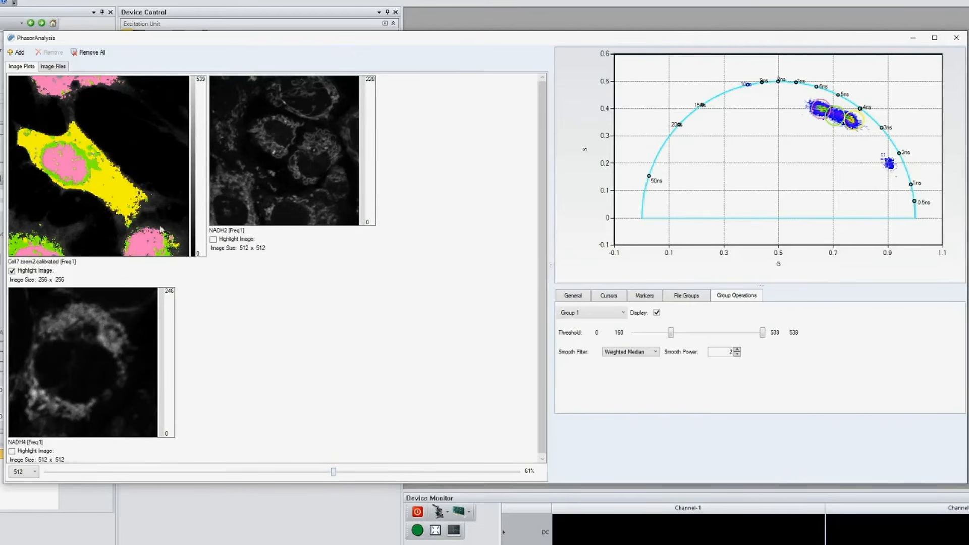
{"action": "left_click_drag", "start_coordinate": [333, 472], "coordinate": [325, 472]}
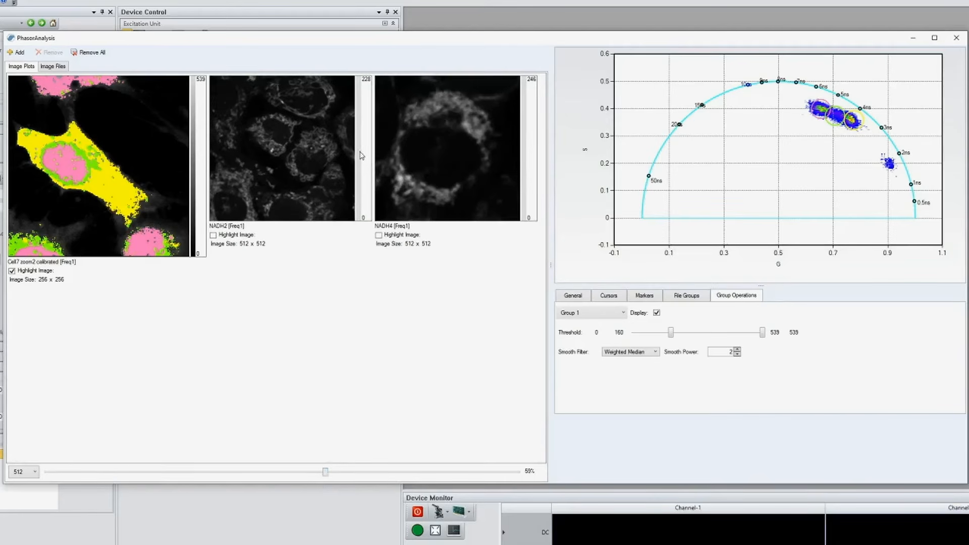
- Unlink NADH2 and NADH4 from Group 1, leaving only the calibrated cell image in it
{"action": "left_click", "coordinate": [688, 296]}
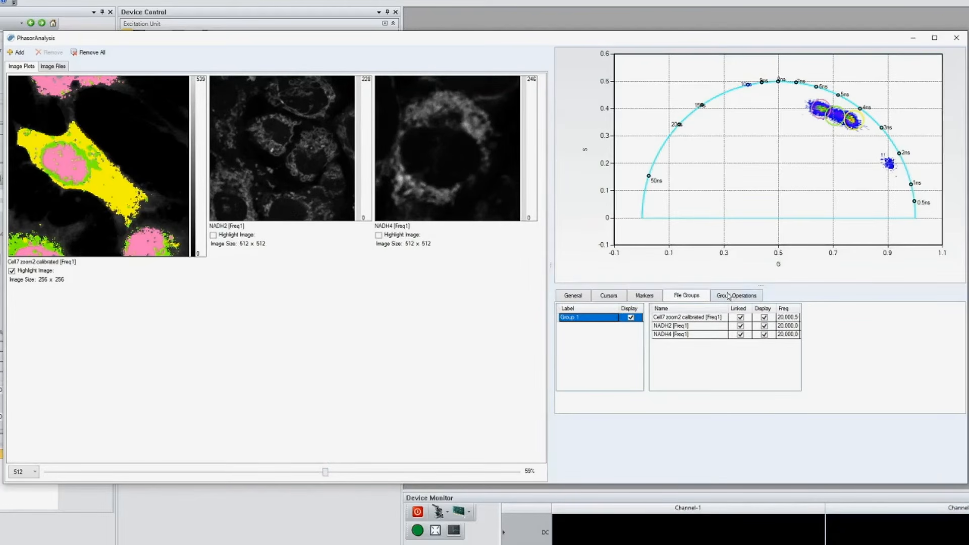
{"action": "left_click", "coordinate": [740, 327]}
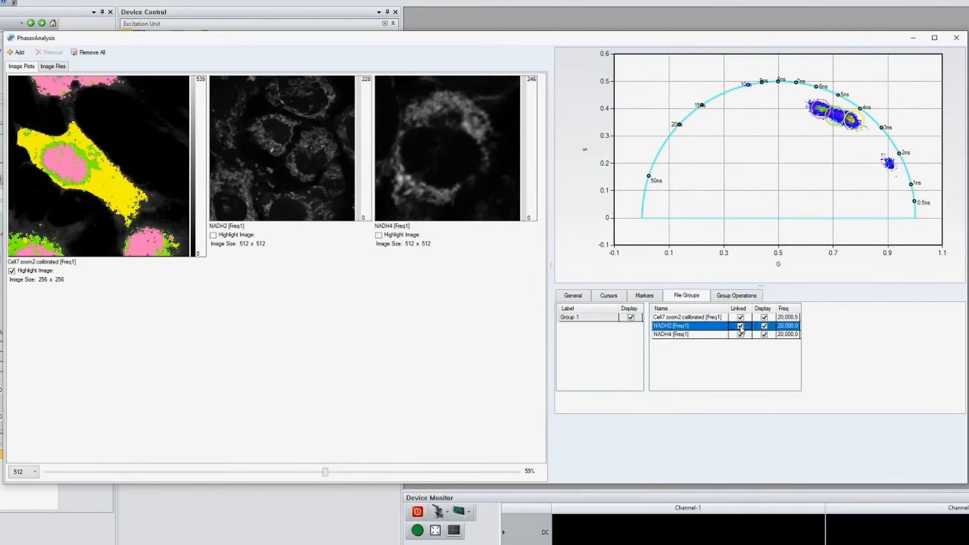
{"action": "left_click", "coordinate": [741, 335]}
{"action": "left_click", "coordinate": [741, 336]}
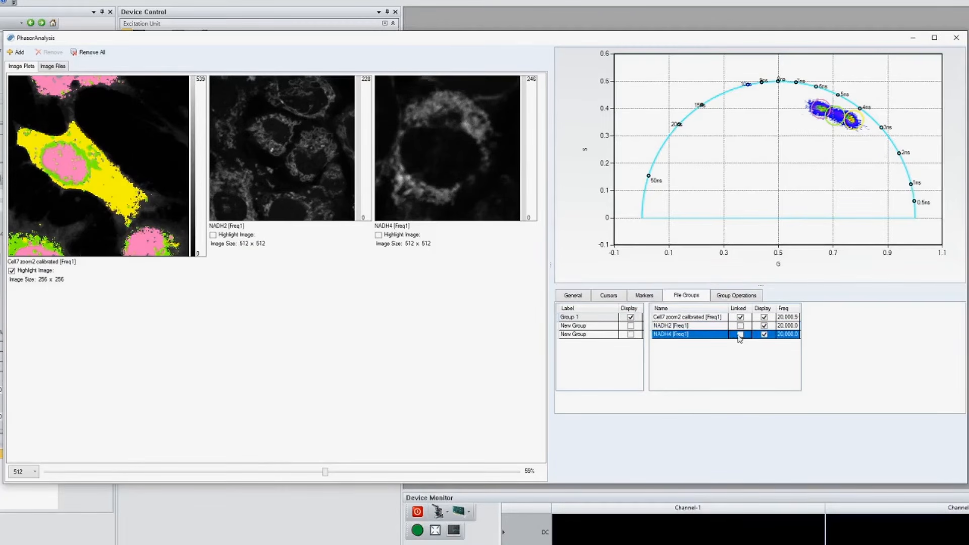
- Link NADH2 and NADH4 together in one new group and display that group on the phasor plot
{"action": "left_click", "coordinate": [601, 334]}
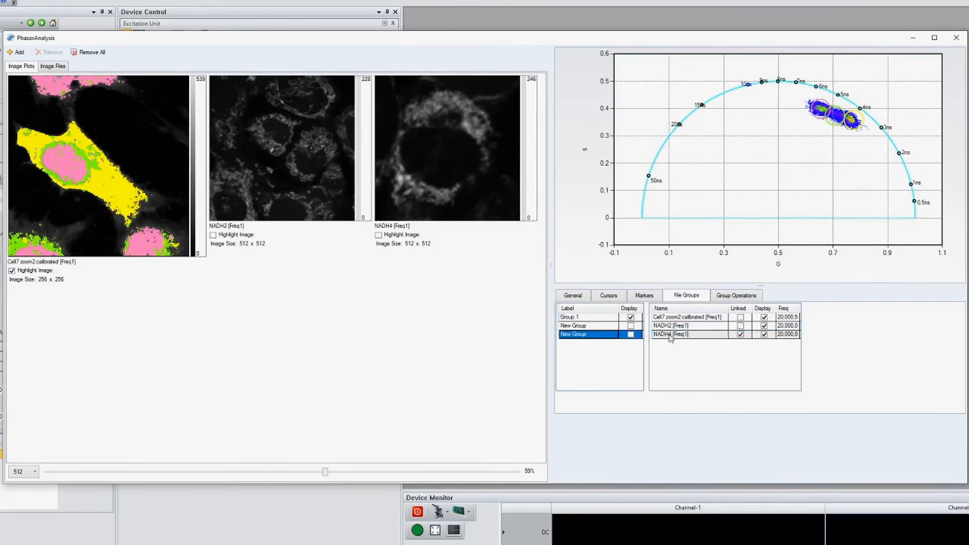
{"action": "left_click", "coordinate": [741, 326]}
{"action": "left_click", "coordinate": [585, 326]}
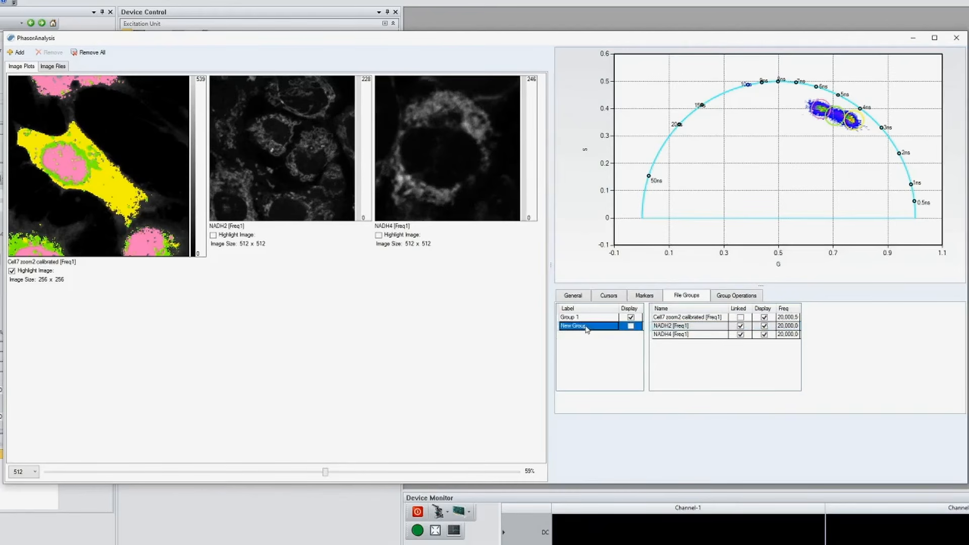
{"action": "left_click", "coordinate": [631, 326]}
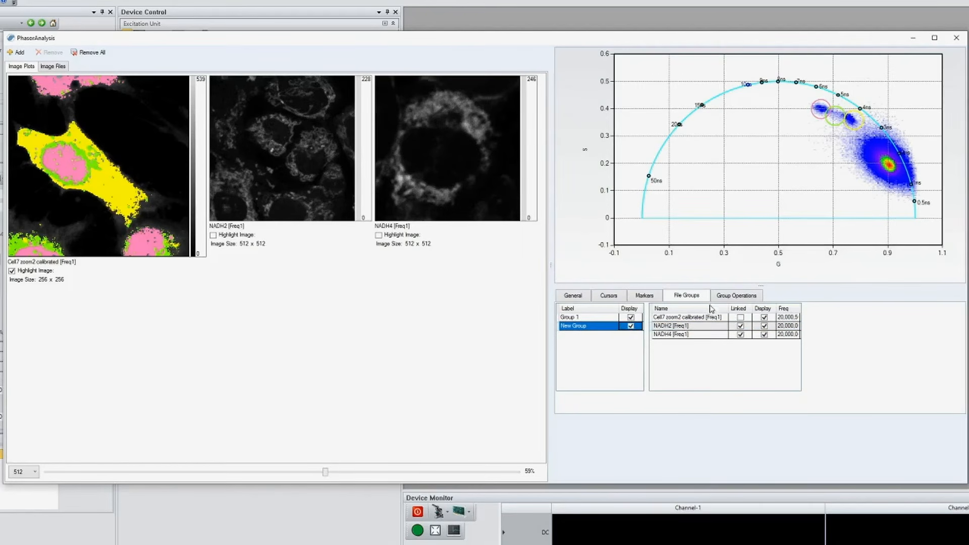
- Rename Group 1 as Cell and the new group as NADH
{"action": "double_click", "coordinate": [589, 317]}
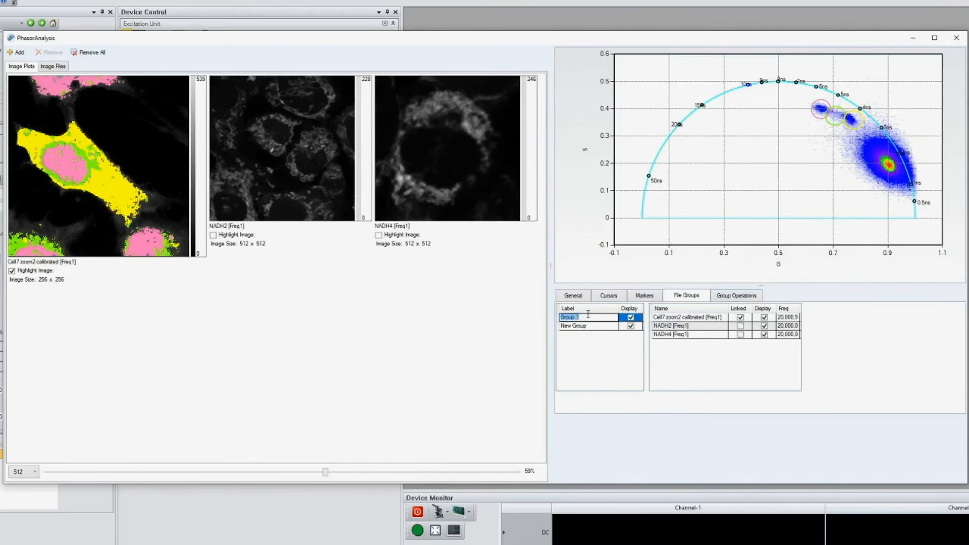
{"action": "type", "text": "Cell"}
{"action": "left_click", "coordinate": [585, 327]}
{"action": "left_click", "coordinate": [585, 327]}
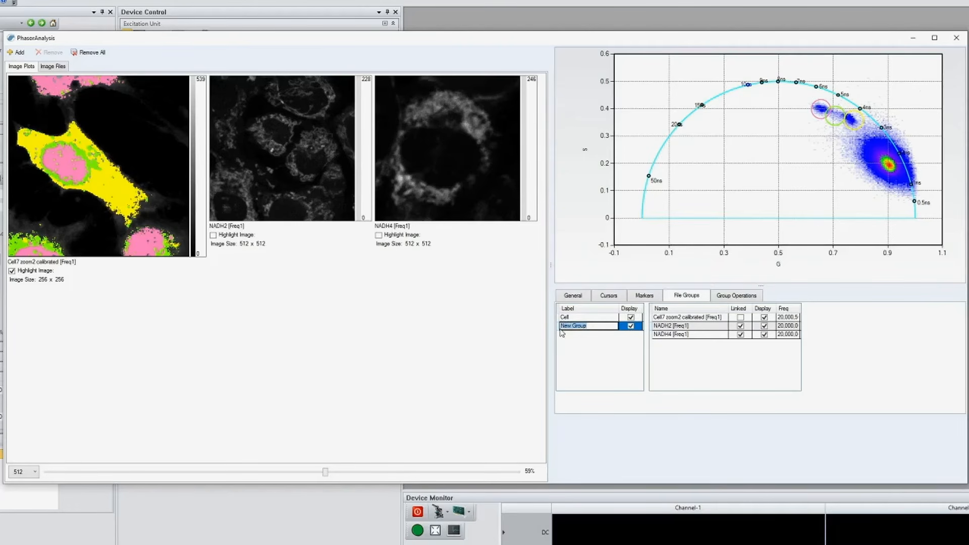
{"action": "type", "text": "NADH"}
{"action": "left_click", "coordinate": [589, 319]}
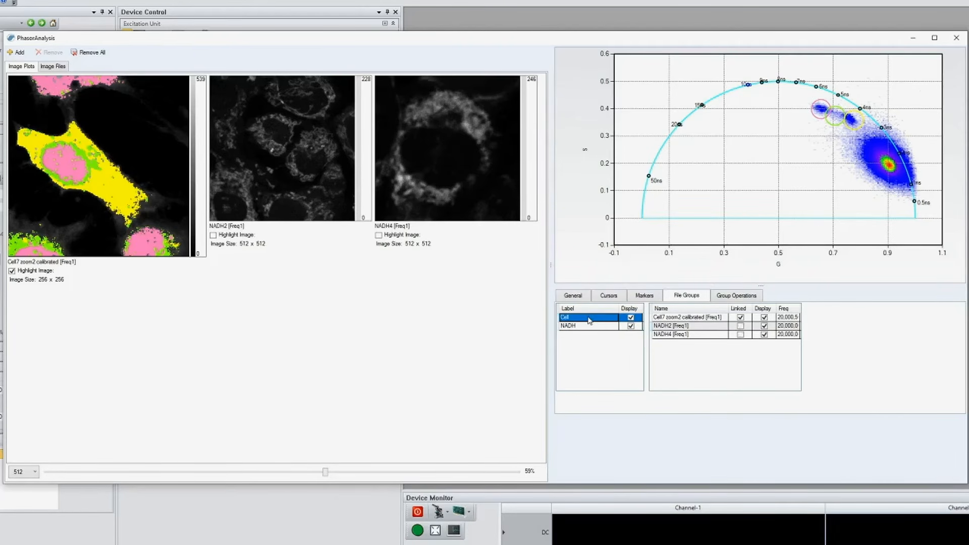
- Apply the Weighted Median filter with smooth power 1 to the NADH group and raise its lower threshold to 49
{"action": "left_click", "coordinate": [742, 297]}
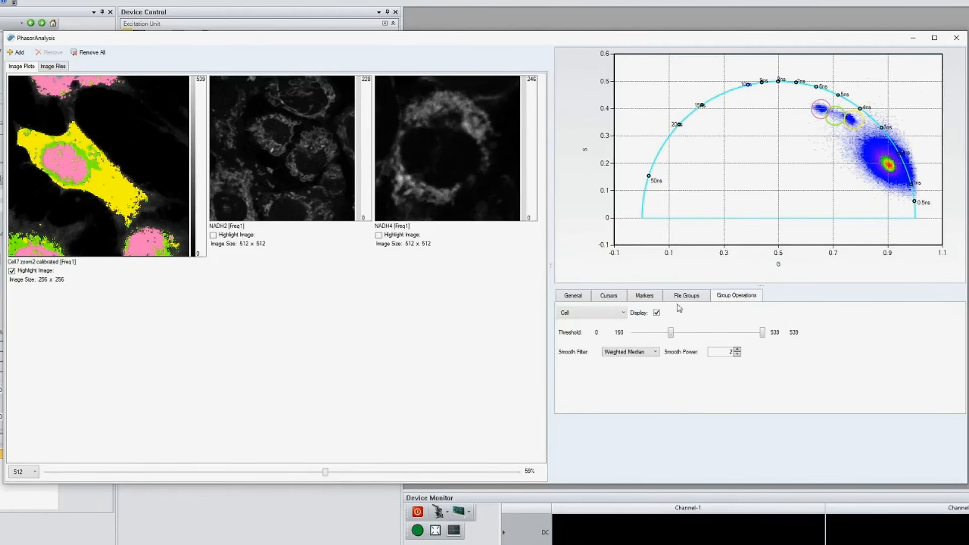
{"action": "left_click", "coordinate": [616, 317]}
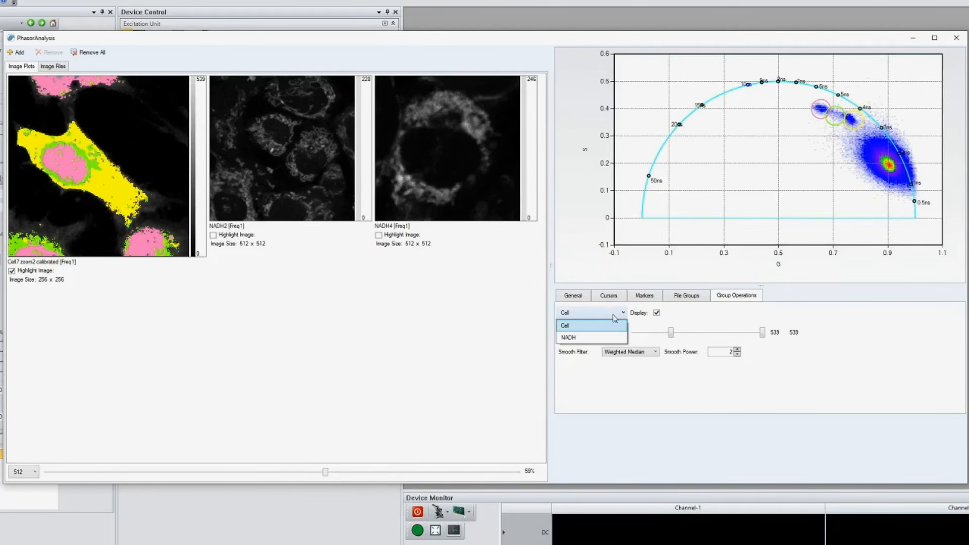
{"action": "left_click", "coordinate": [608, 337]}
{"action": "left_click_drag", "start_coordinate": [634, 335], "coordinate": [650, 336]}
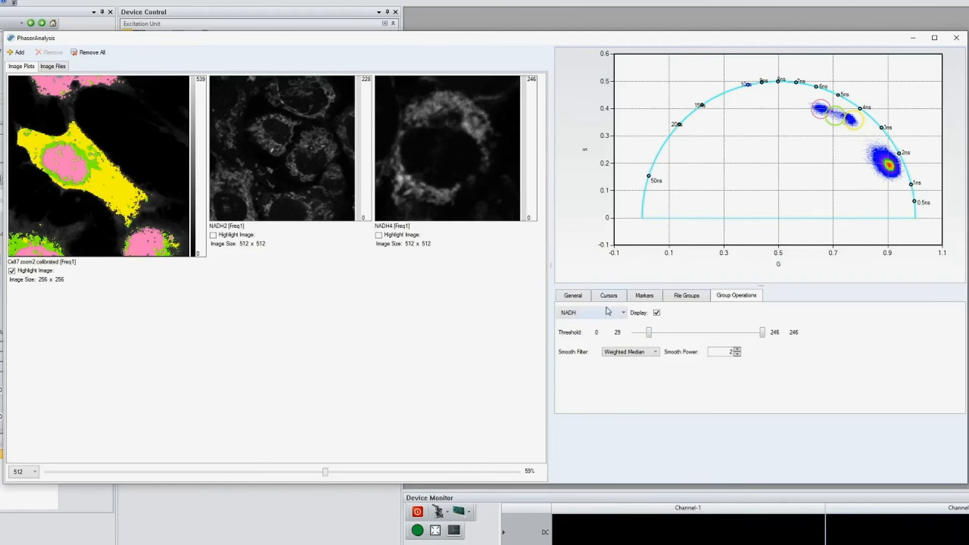
{"action": "left_click", "coordinate": [643, 354]}
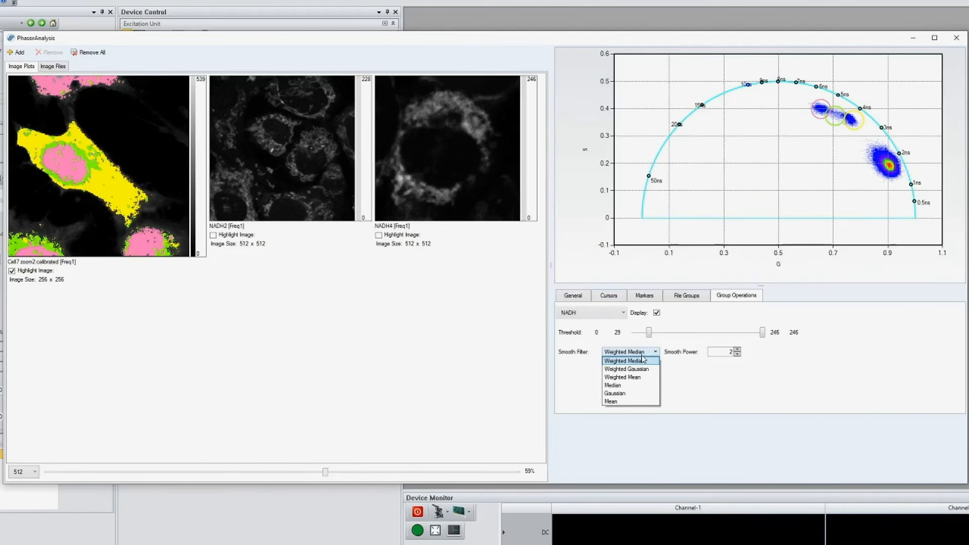
{"action": "left_click", "coordinate": [643, 361]}
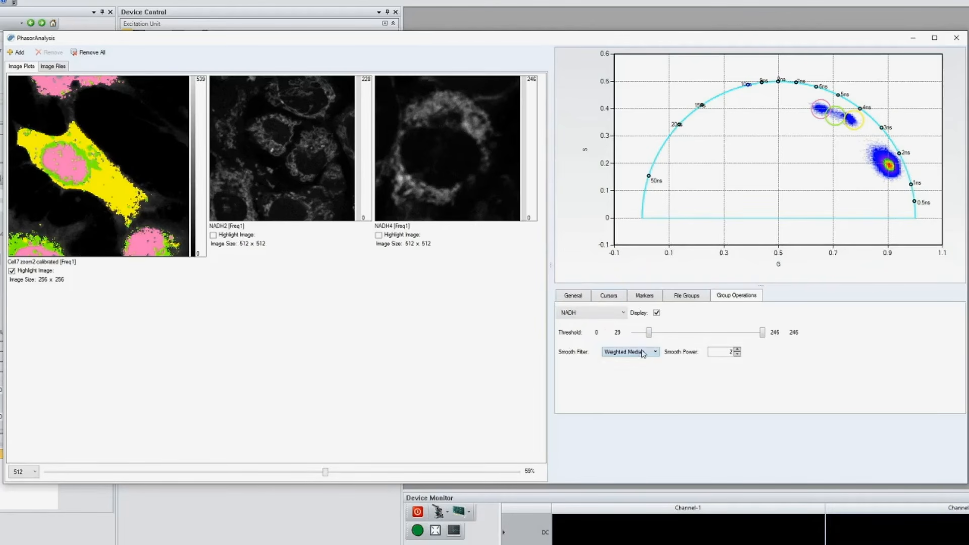
{"action": "left_click", "coordinate": [737, 355]}
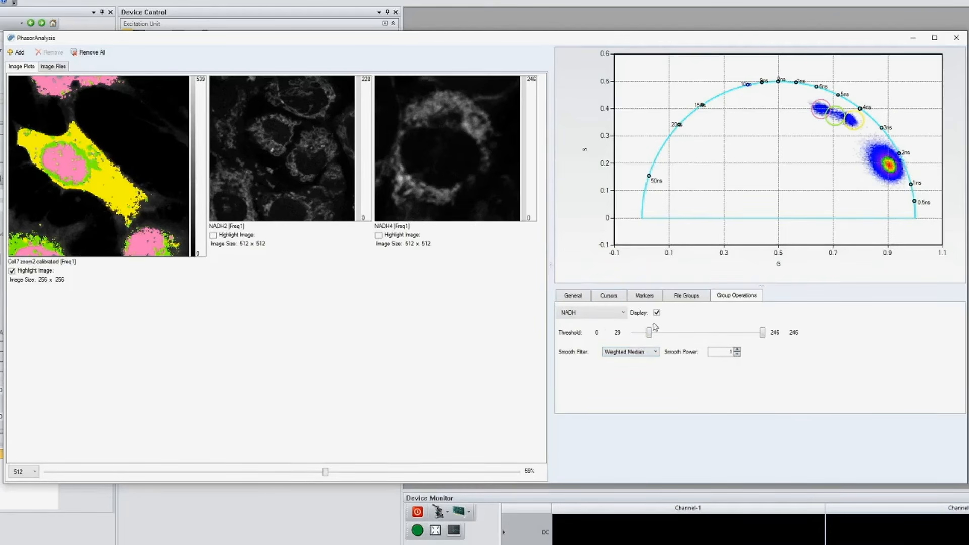
{"action": "left_click_drag", "start_coordinate": [649, 332], "coordinate": [660, 335]}
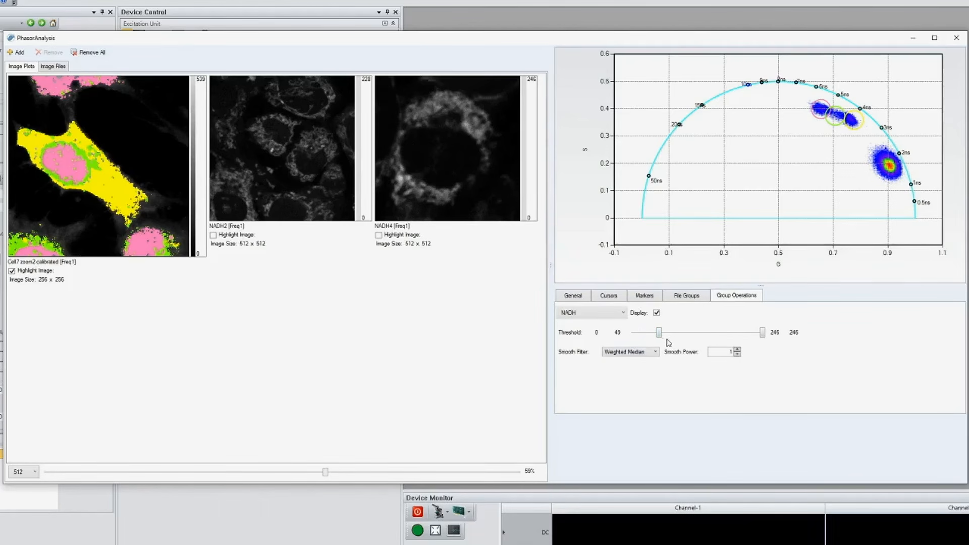
- Add a fourth phasor cursor and colour it crimson pink
{"action": "left_click", "coordinate": [615, 299]}
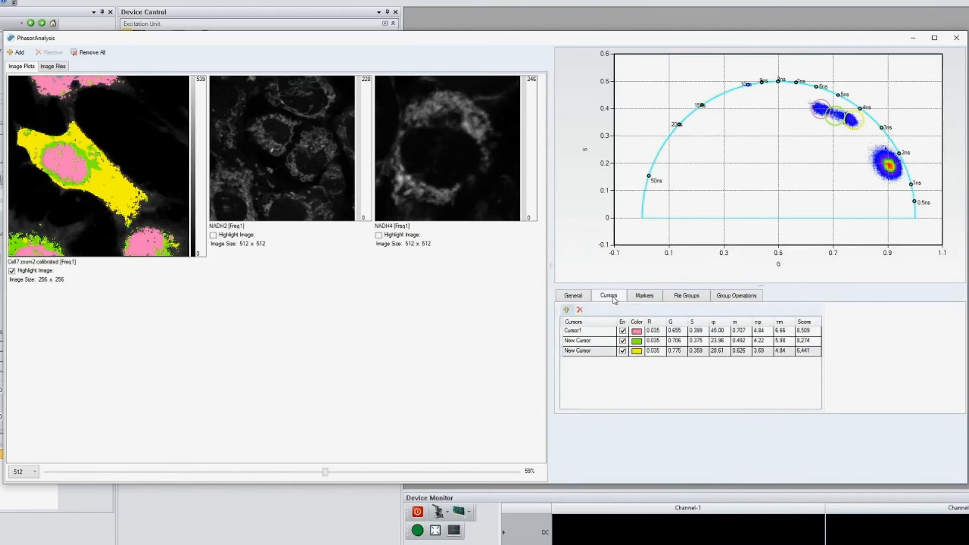
{"action": "left_click", "coordinate": [567, 310]}
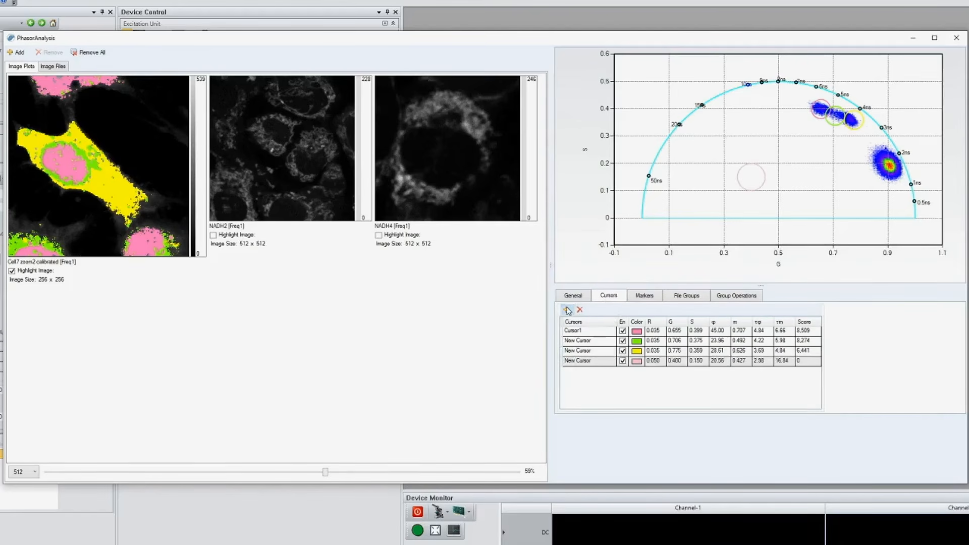
{"action": "left_click", "coordinate": [637, 360]}
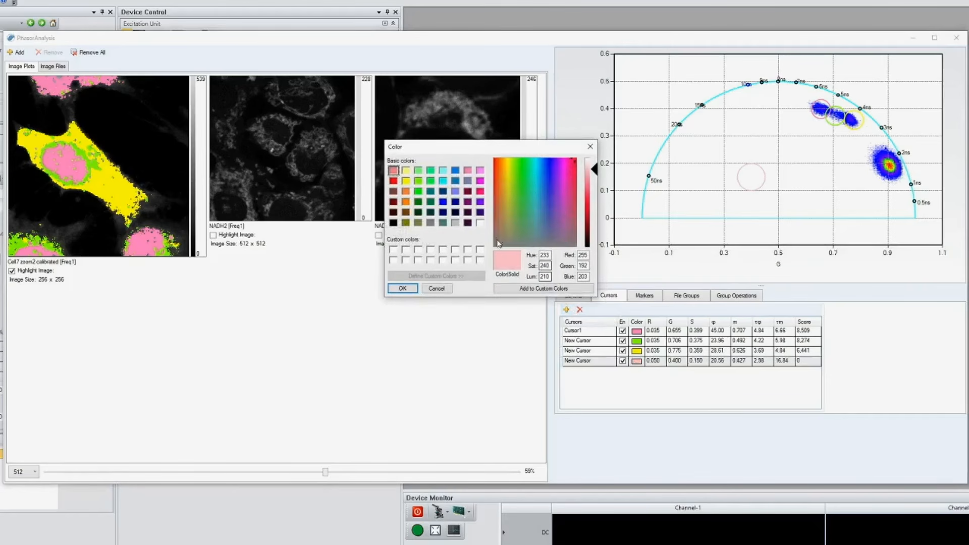
{"action": "left_click", "coordinate": [479, 192]}
{"action": "left_click", "coordinate": [403, 288]}
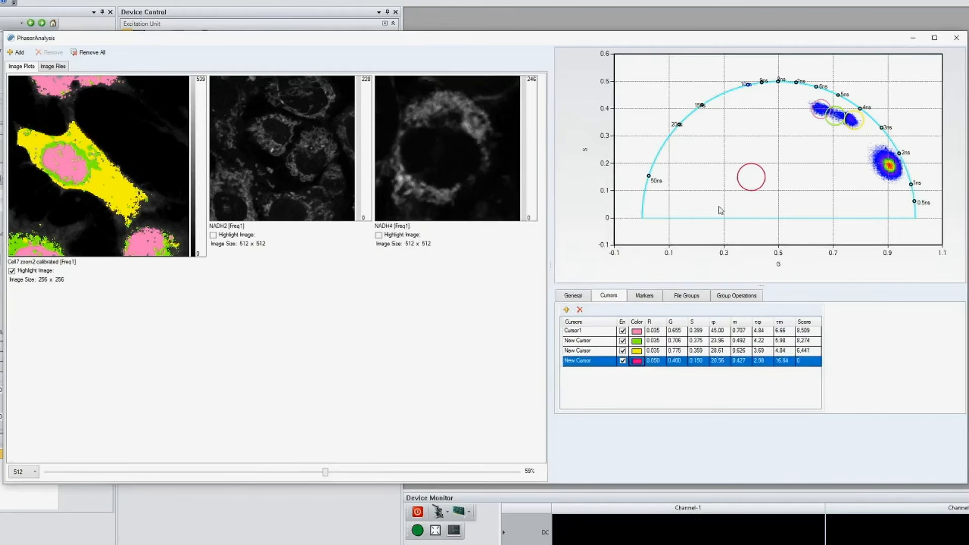
- Set the fourth cursor's radius R to 0.035 and place it on the NADH cluster at about G 0.90, S 0.20
{"action": "left_click", "coordinate": [657, 361]}
{"action": "key", "text": "Return"}
{"action": "left_click_drag", "start_coordinate": [760, 178], "coordinate": [900, 169]}
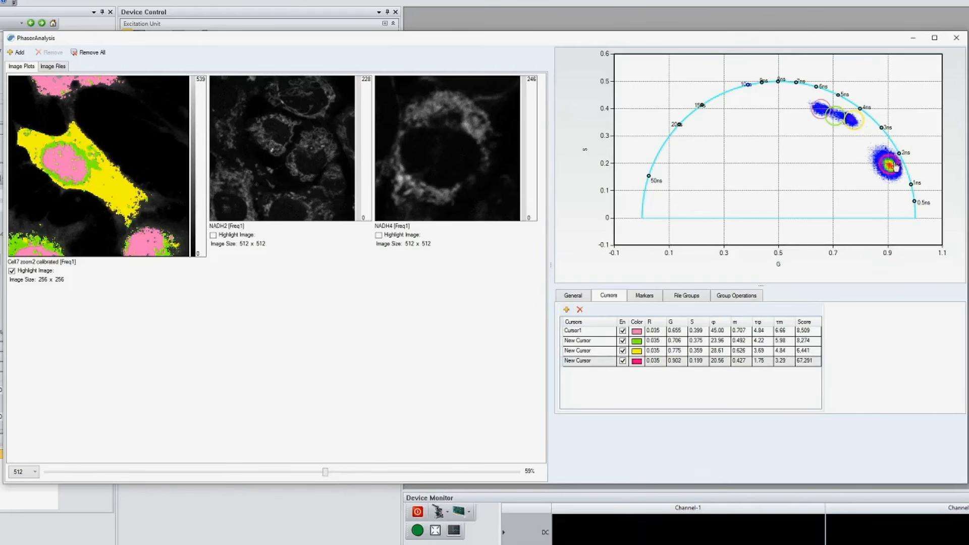
- Turn on cursor highlighting for the NADH4 and NADH2 images
{"action": "left_click", "coordinate": [379, 235]}
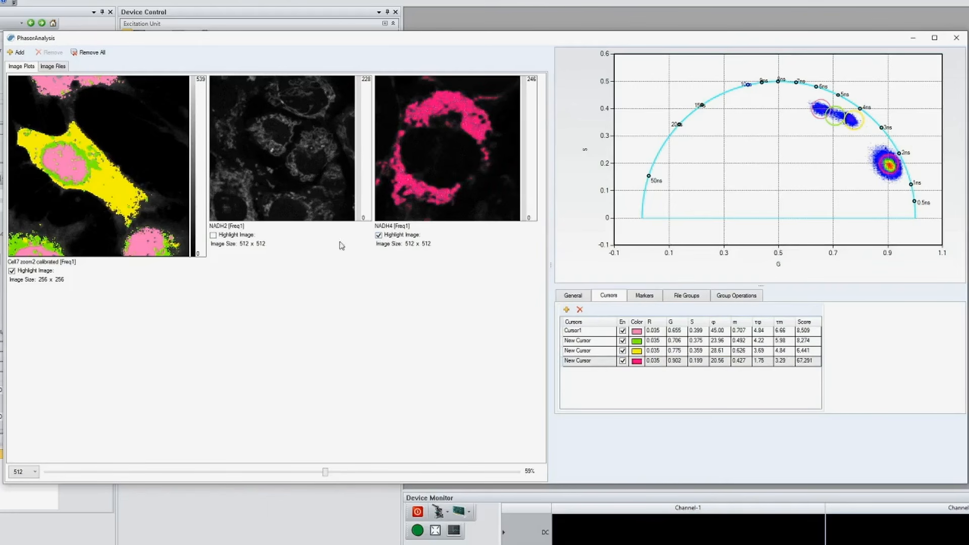
{"action": "left_click", "coordinate": [213, 236]}
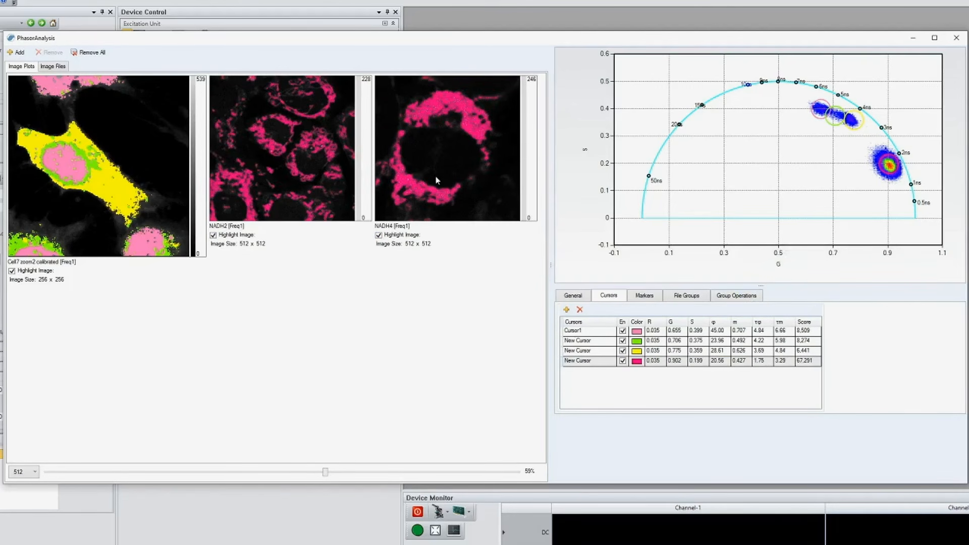
- Try the LinearOrange palette on the NADH4 image and lower its upper palette threshold to 234
{"action": "right_click", "coordinate": [454, 170]}
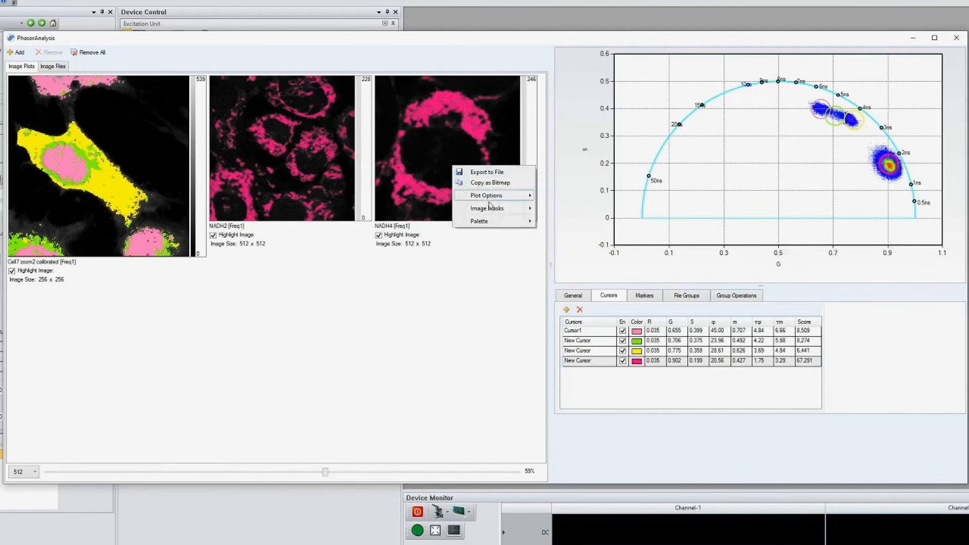
{"action": "mouse_move", "coordinate": [493, 221]}
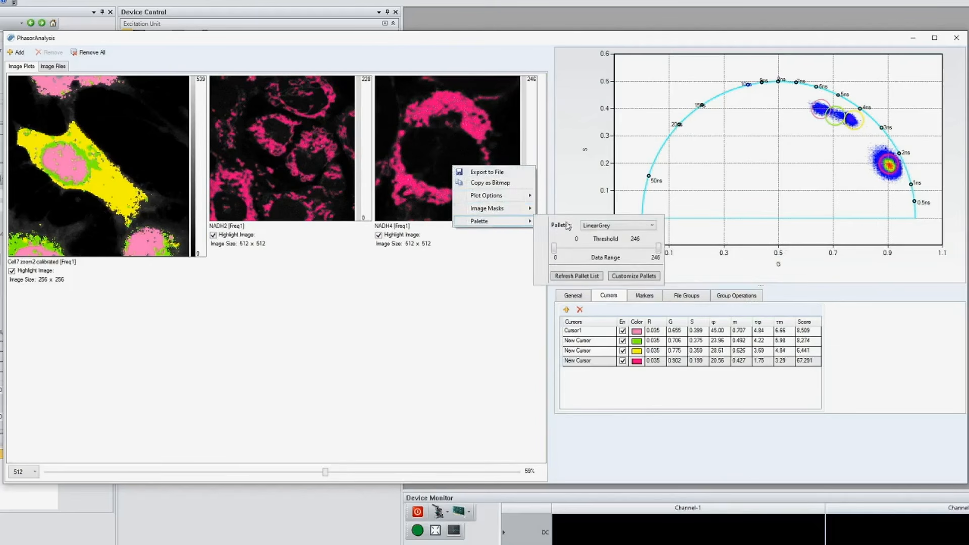
{"action": "left_click", "coordinate": [640, 228]}
{"action": "left_click", "coordinate": [627, 257]}
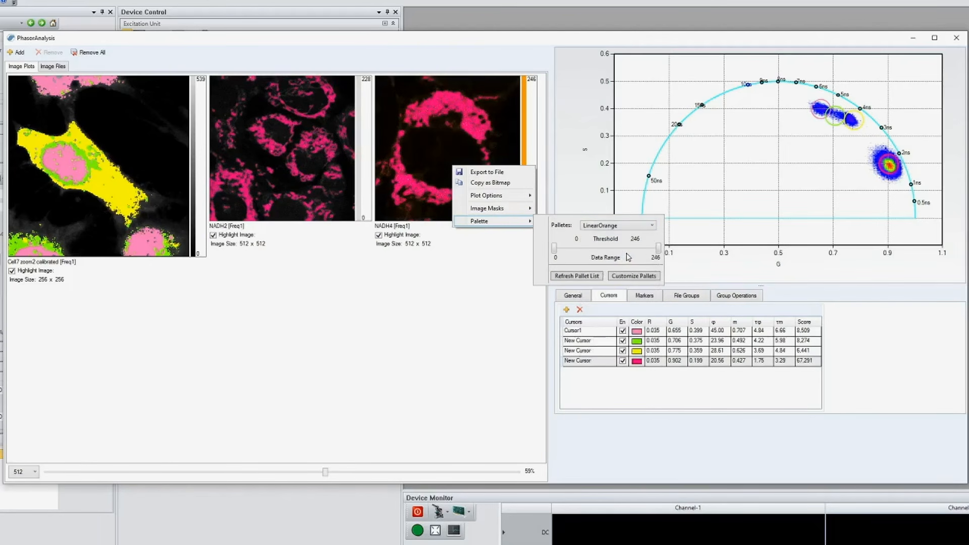
{"action": "mouse_move", "coordinate": [657, 247]}
{"action": "left_mouse_down"}
{"action": "mouse_move", "coordinate": [588, 252]}
{"action": "mouse_move", "coordinate": [655, 256]}
{"action": "left_mouse_up"}
- Switch the NADH4 image to the LinearTurquoise palette and lower its upper palette threshold to 225
{"action": "left_click", "coordinate": [637, 226]}
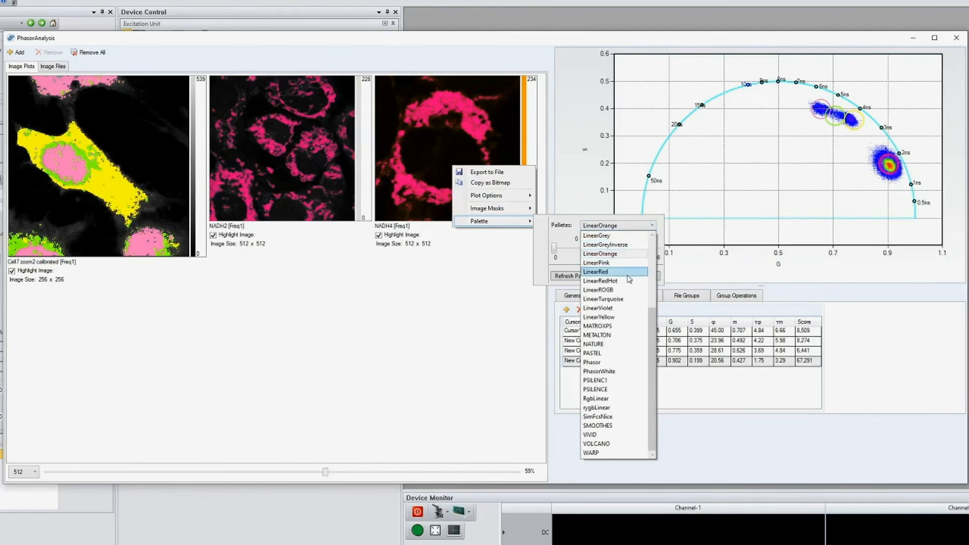
{"action": "left_click", "coordinate": [627, 297]}
{"action": "mouse_move", "coordinate": [652, 249]}
{"action": "left_mouse_down"}
{"action": "mouse_move", "coordinate": [578, 252]}
{"action": "mouse_move", "coordinate": [650, 255]}
{"action": "left_mouse_up"}
{"action": "mouse_move", "coordinate": [554, 248]}
{"action": "left_mouse_down"}
{"action": "mouse_move", "coordinate": [620, 251]}
{"action": "mouse_move", "coordinate": [553, 248]}
{"action": "left_mouse_up"}
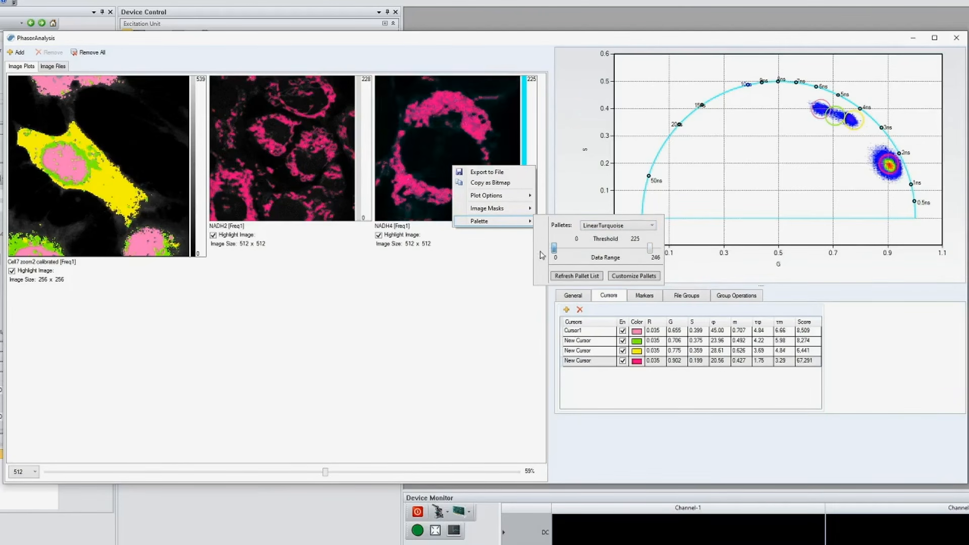
- Return the NADH4 image to the LinearGrey palette
{"action": "left_click", "coordinate": [642, 226]}
{"action": "left_click", "coordinate": [633, 245]}
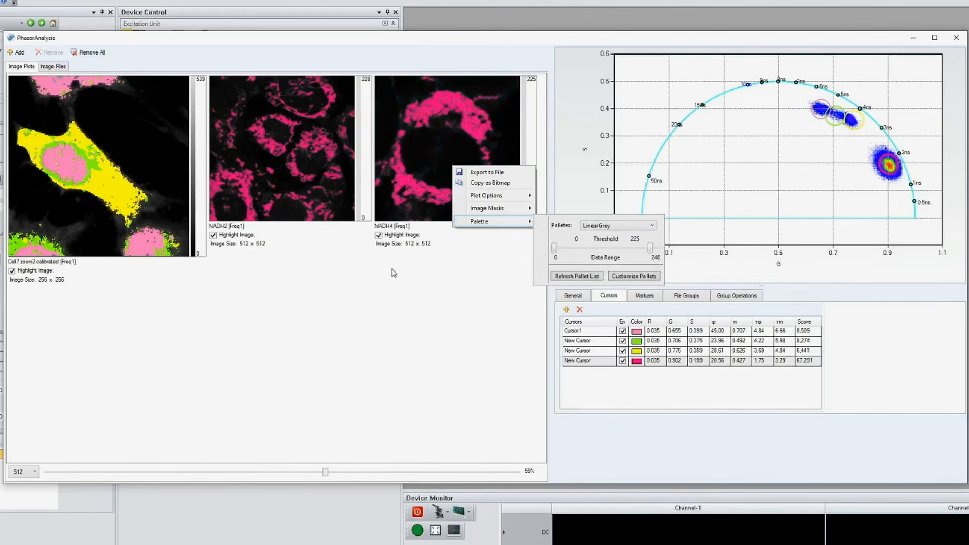